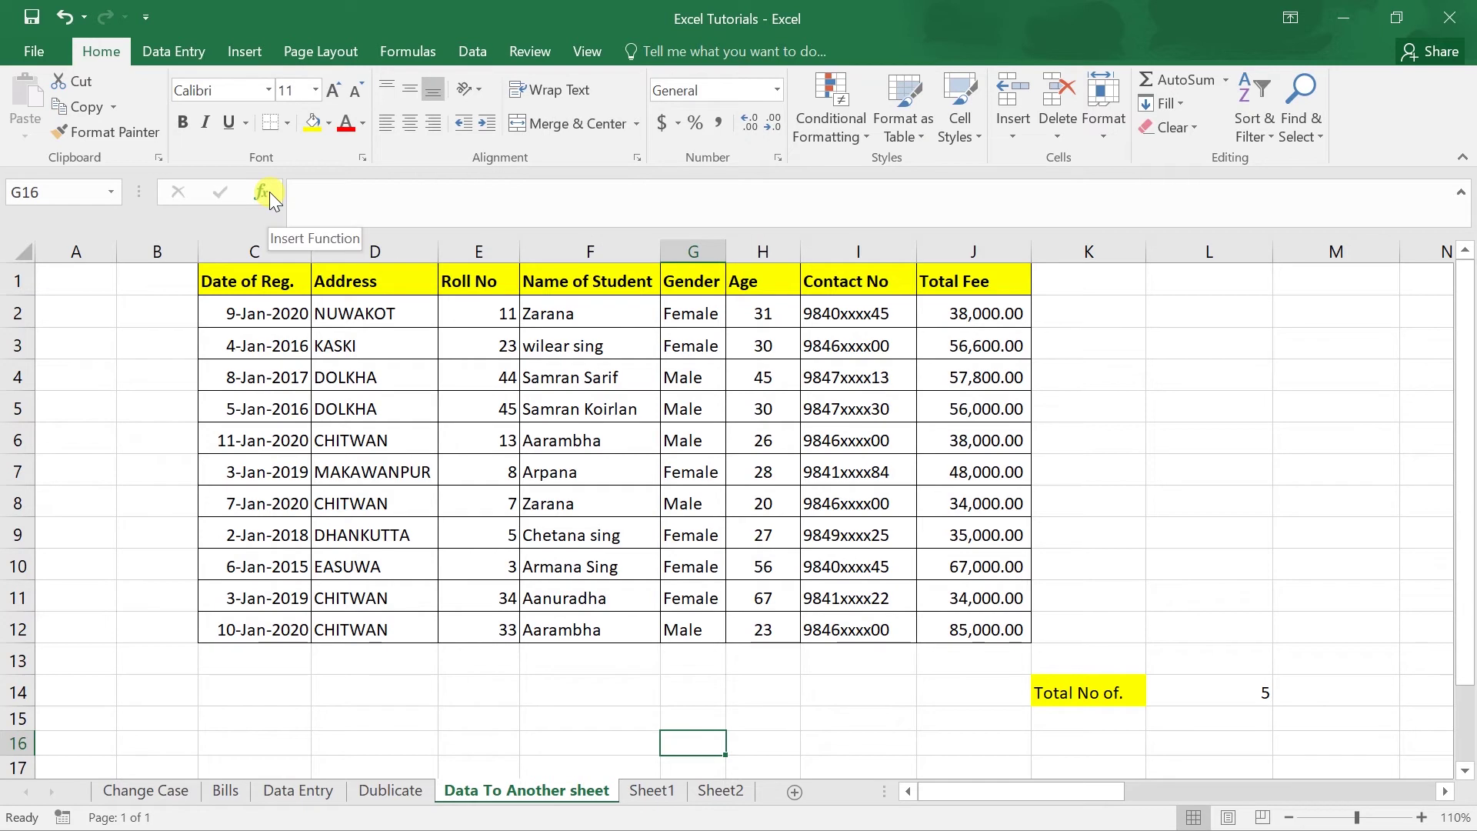
- Select the student table's header cells C1 through J1
left_click(375, 313)
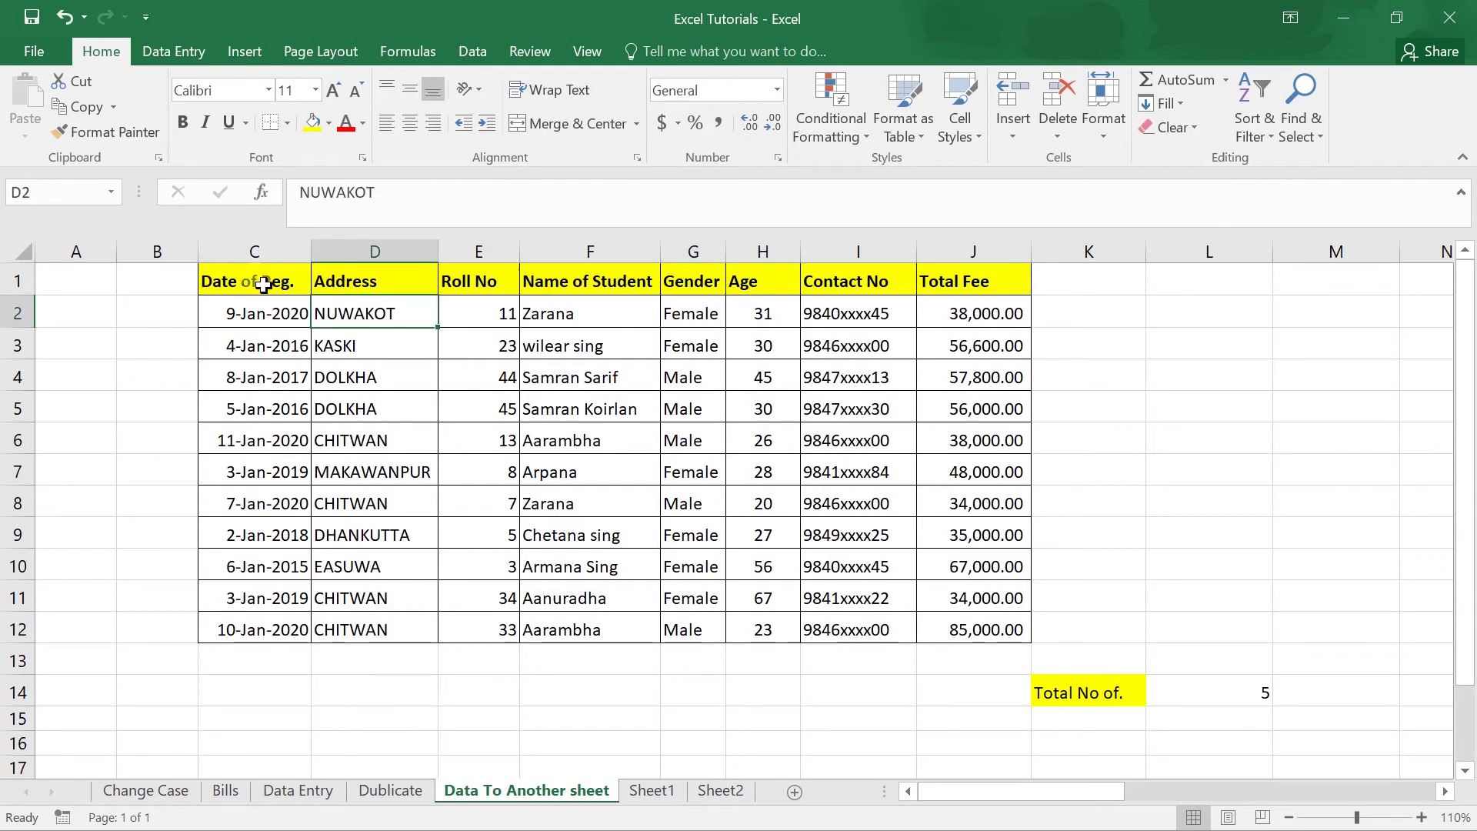
left_click_drag(237, 273, 944, 288)
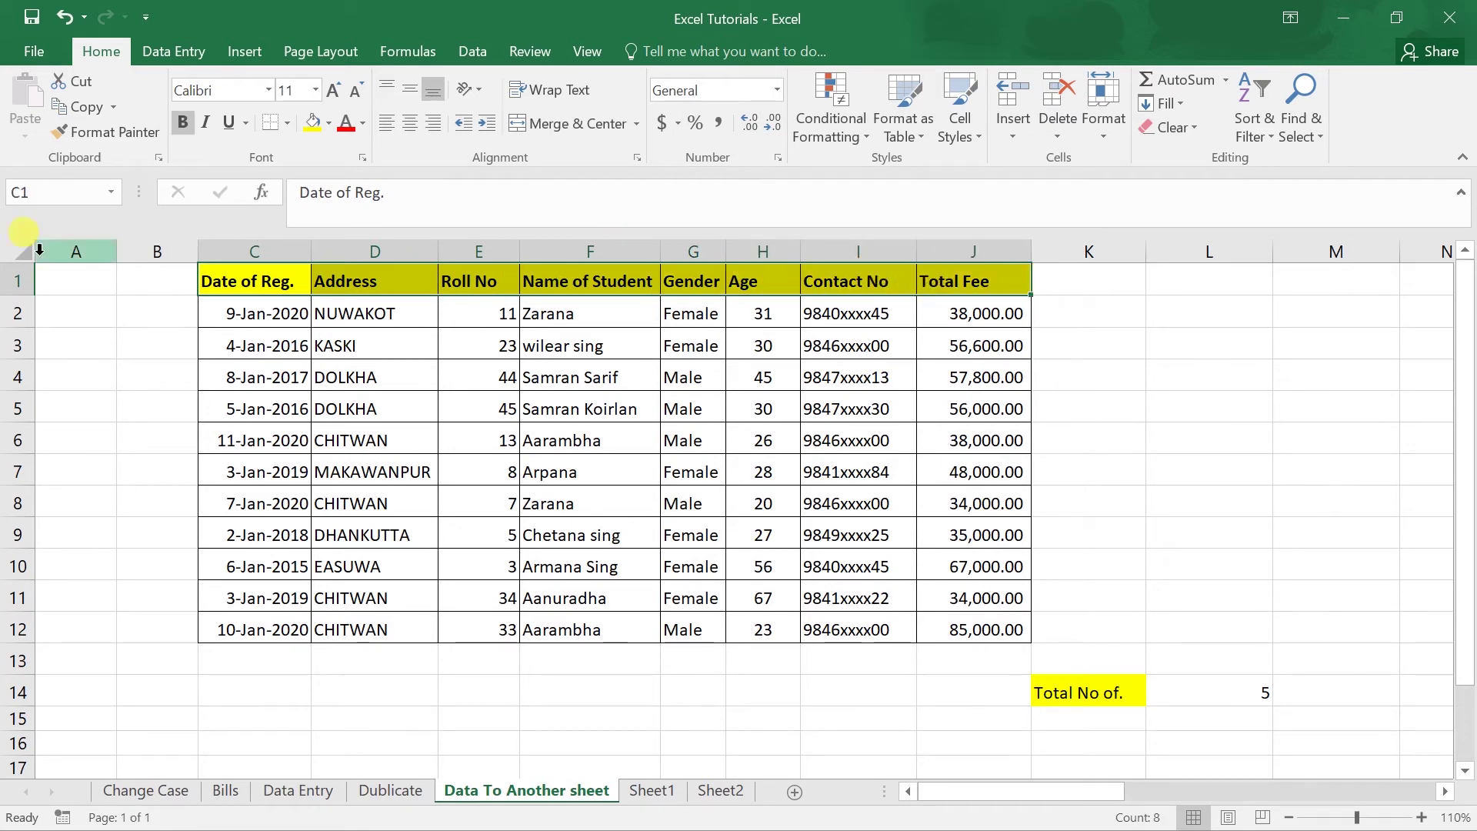
- Set header row 1 to a row height of 35 via Format > Row Height, then undo it
left_click(17, 281)
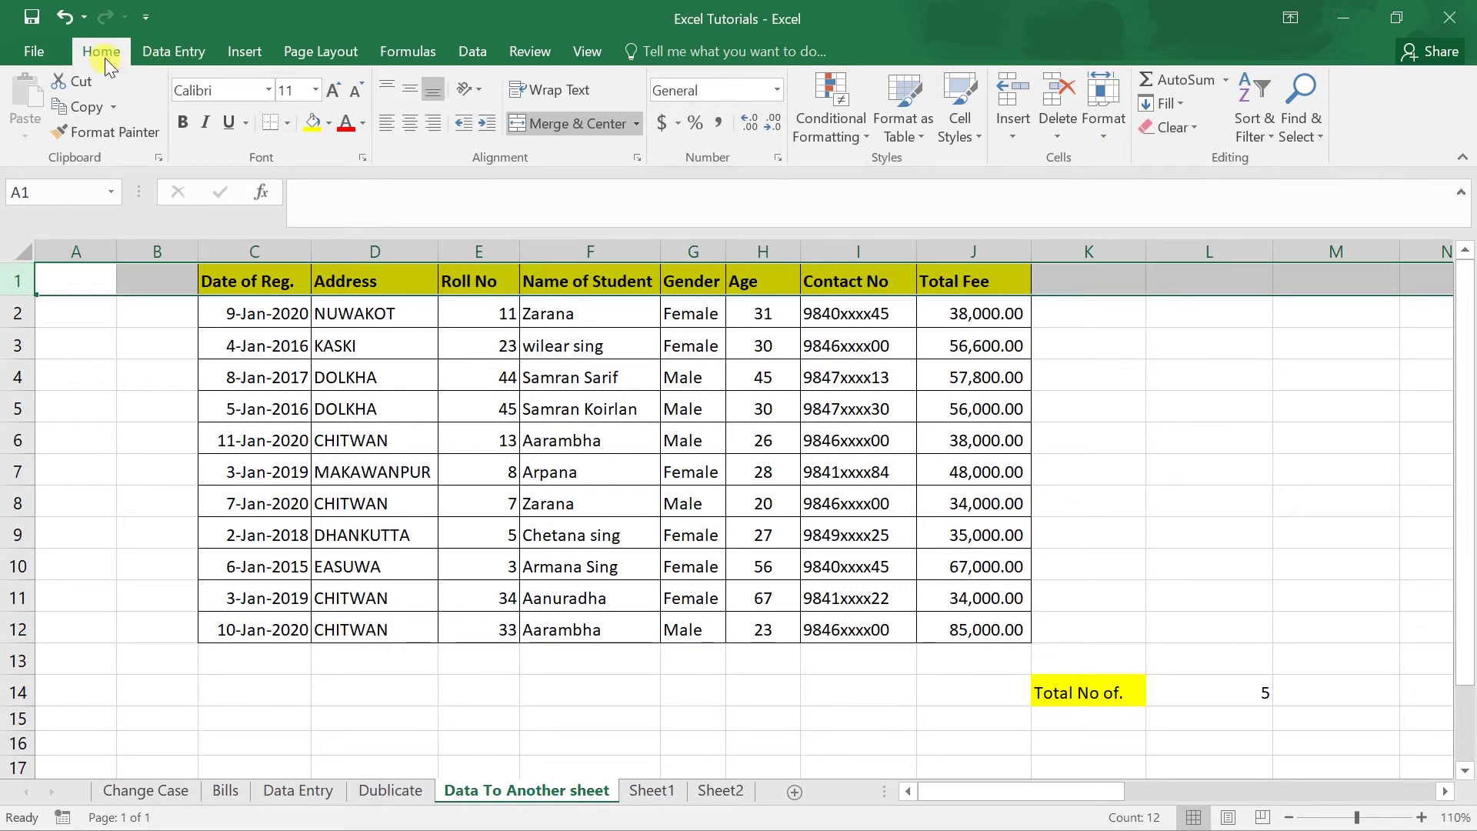
left_click(1108, 134)
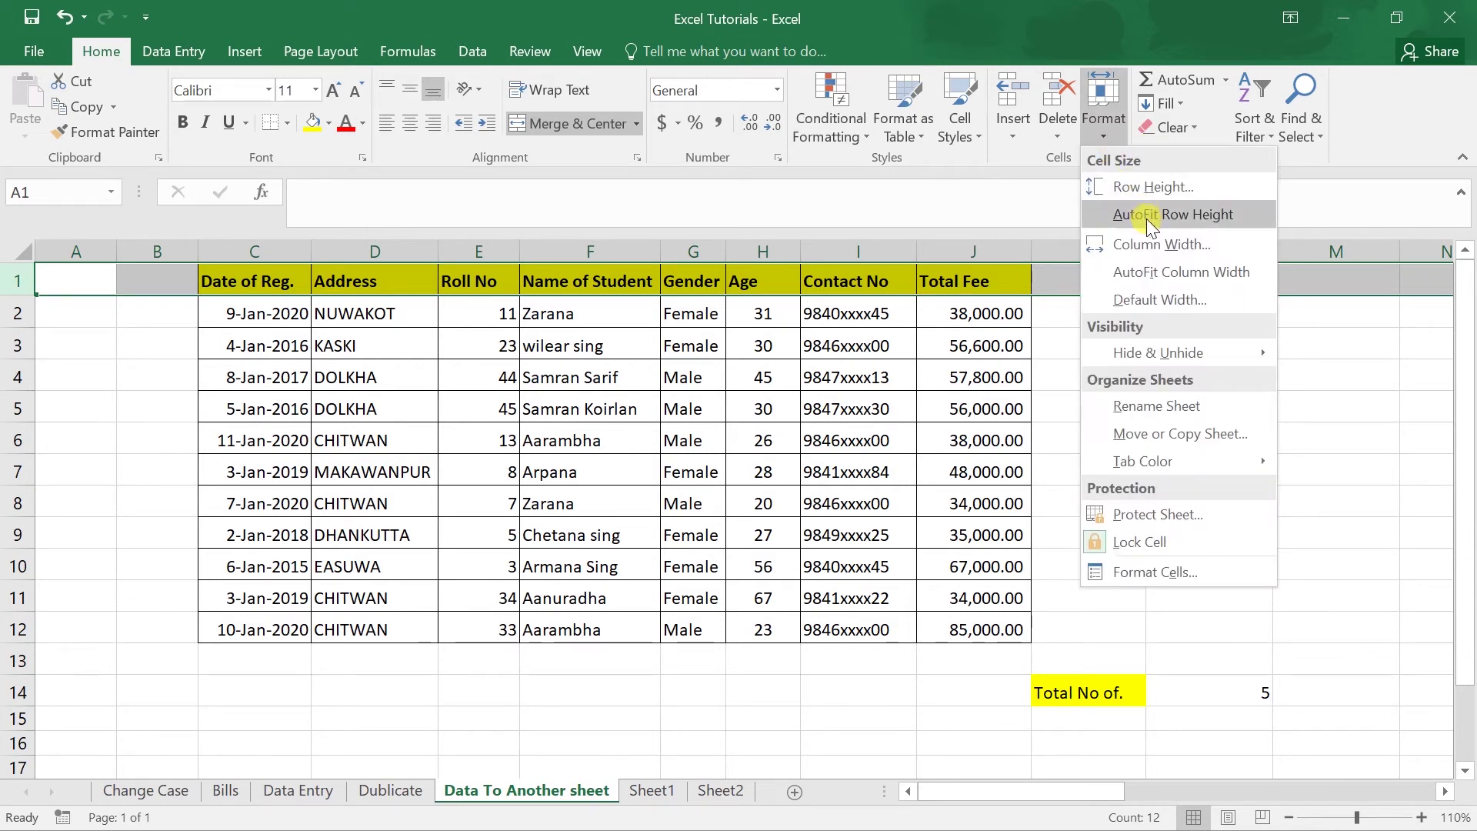
left_click(1138, 185)
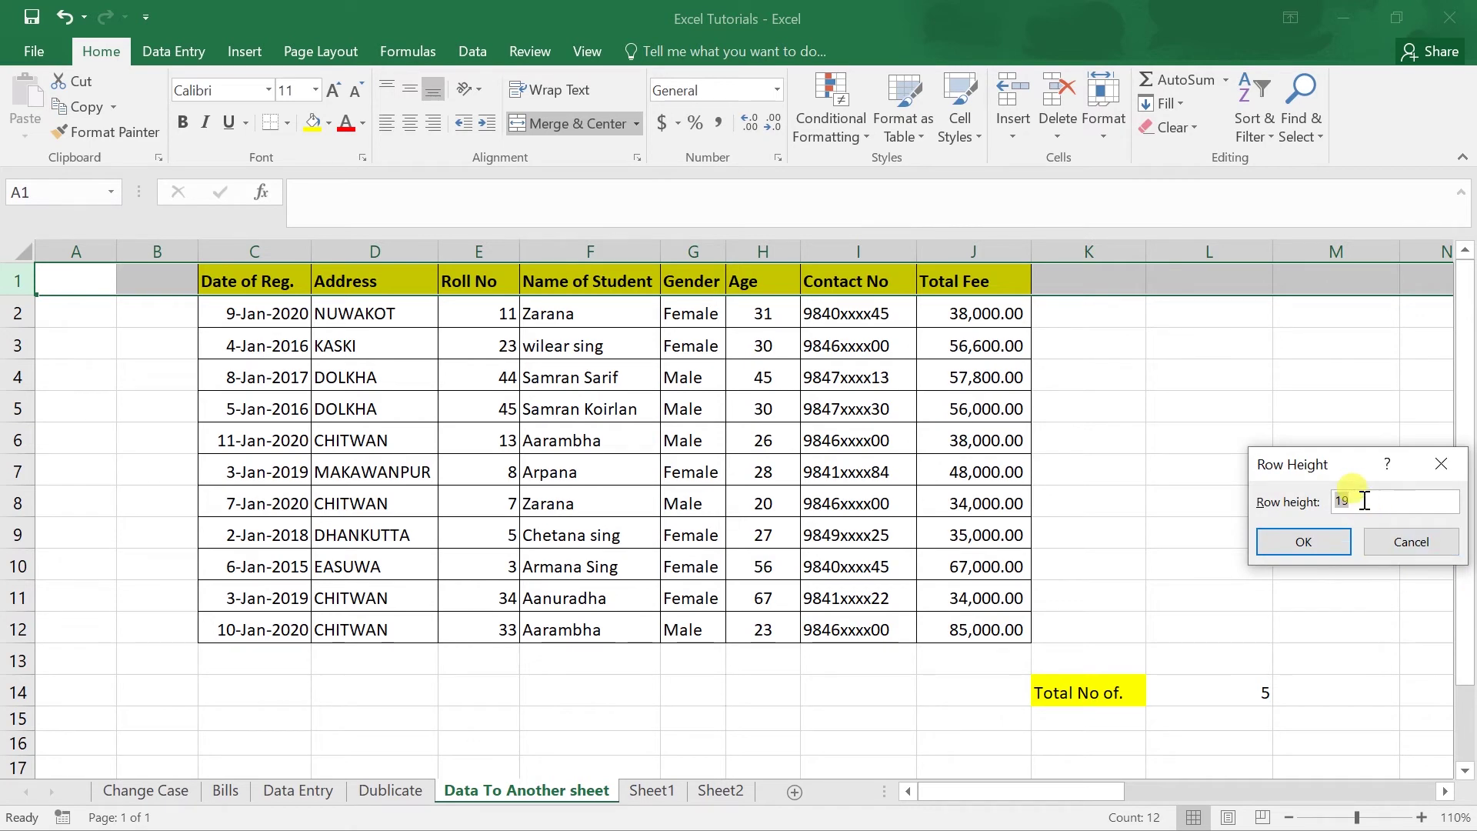
key("Return")
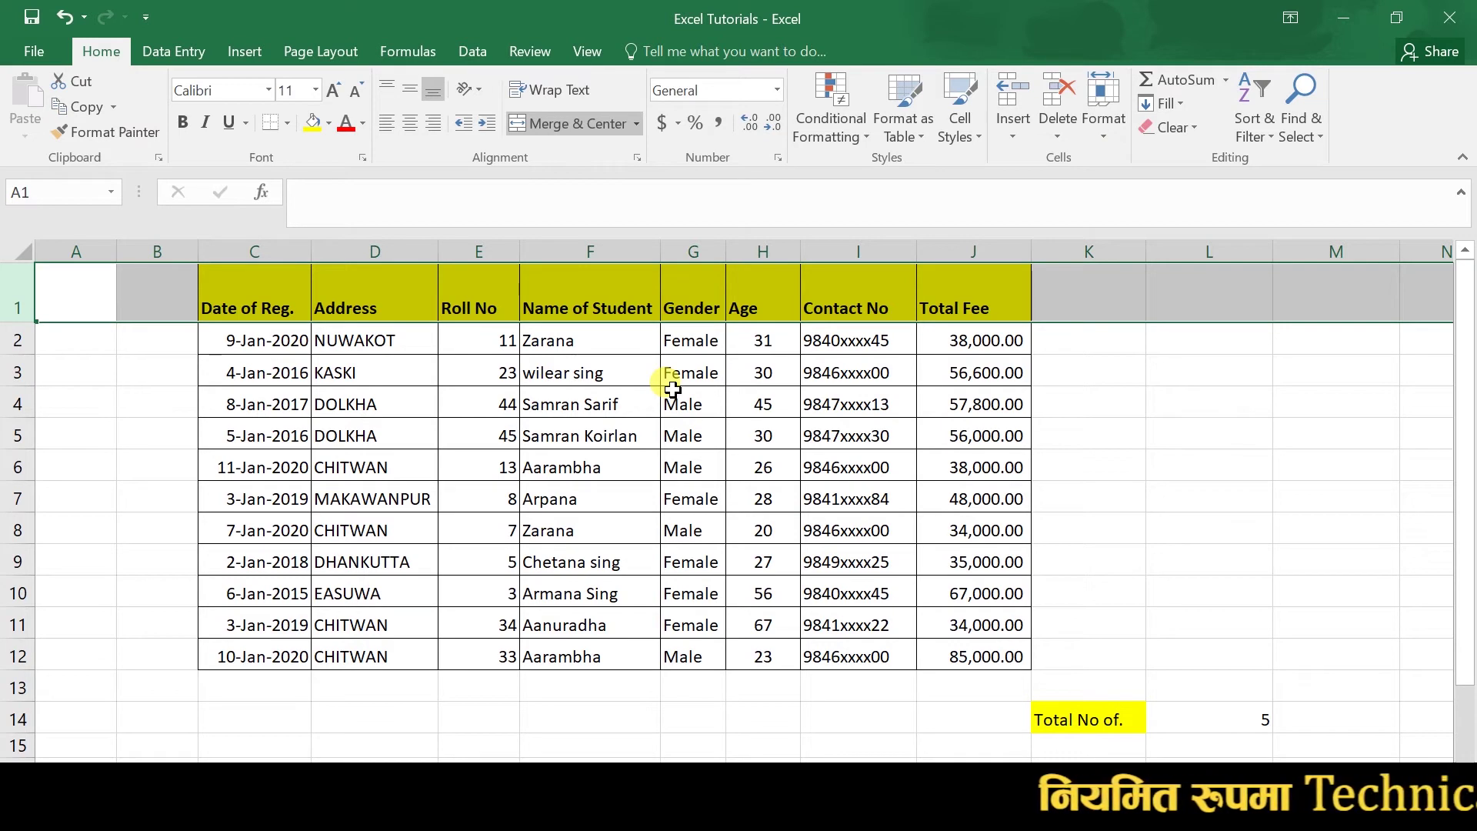
key("ctrl+z")
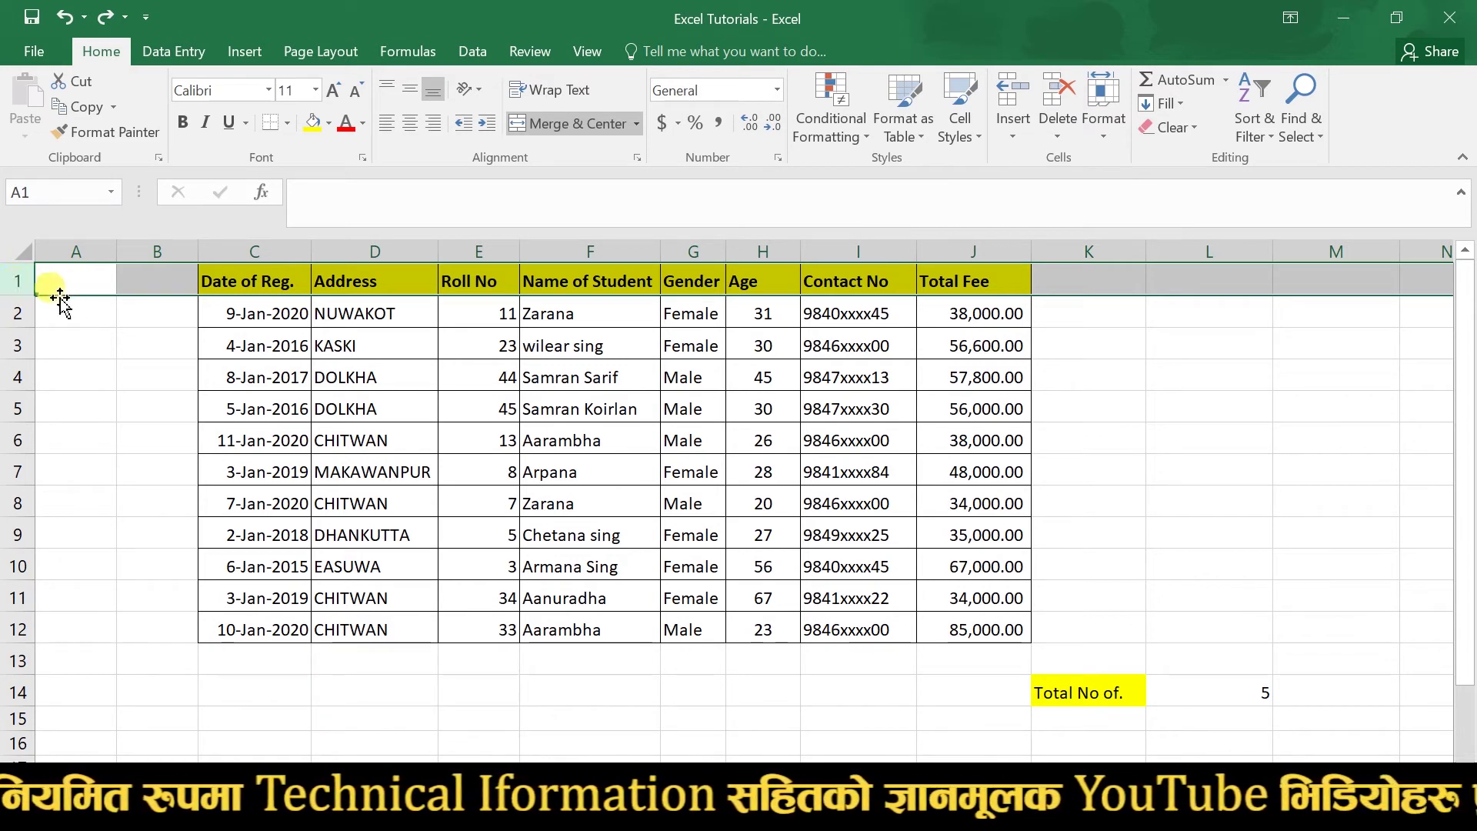
- Drag row 1 taller, undo, then double-click its bottom border to AutoFit the row
left_click_drag(24, 292, 24, 331)
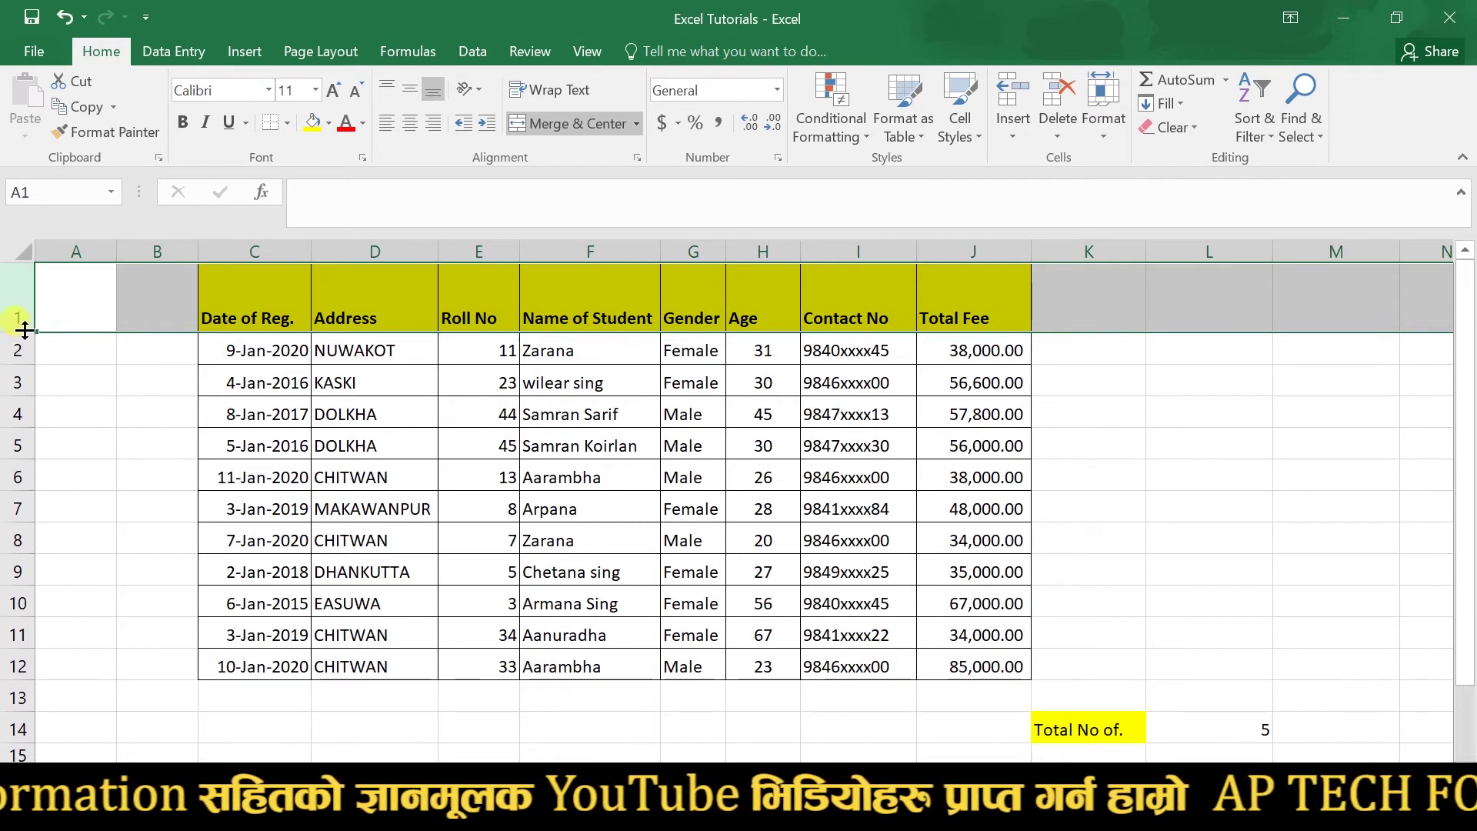
mouse_move(24, 331)
left_mouse_down()
mouse_move(24, 355)
mouse_move(31, 328)
left_mouse_up()
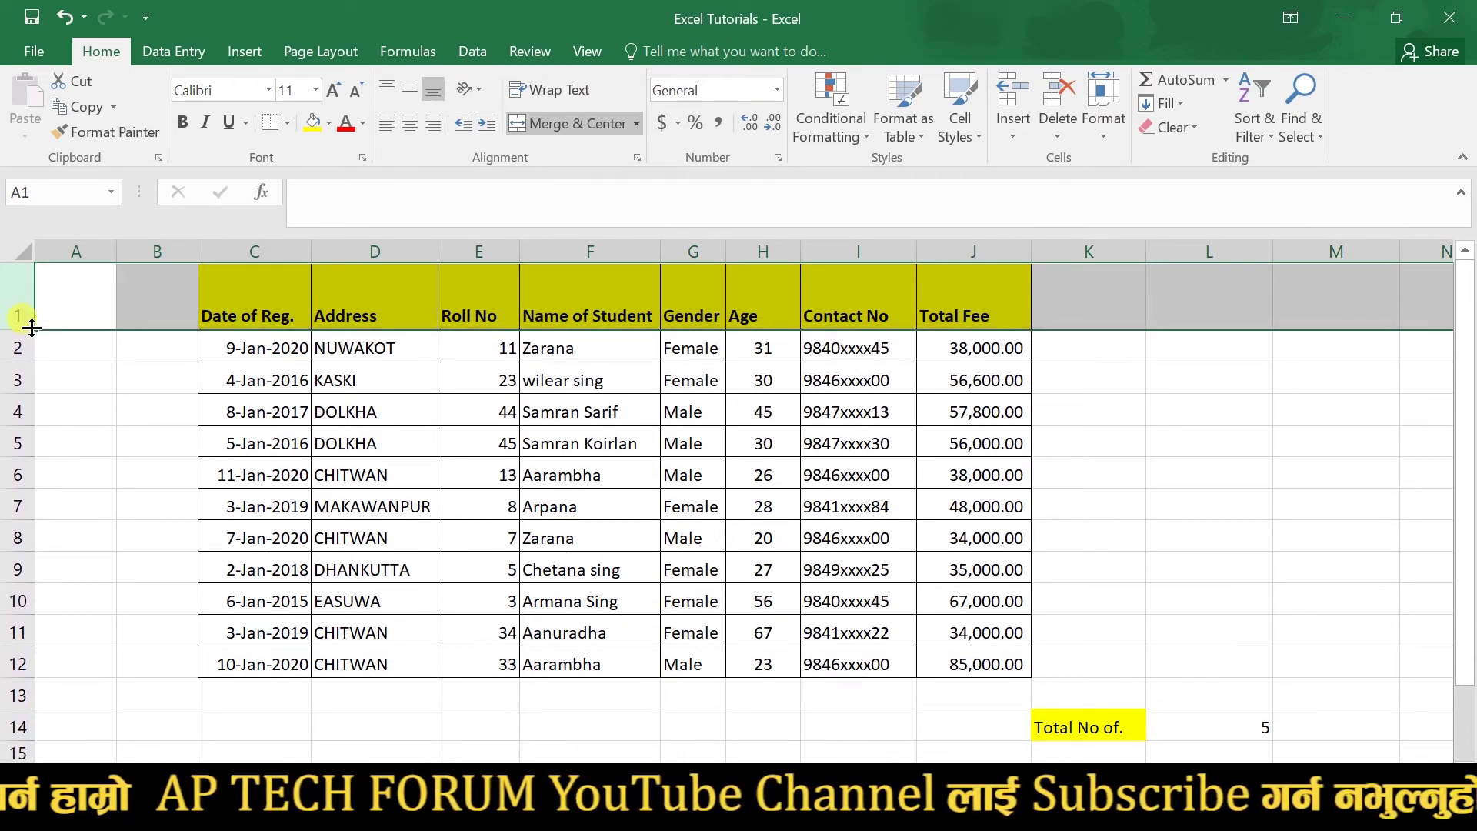
key("ctrl+z")
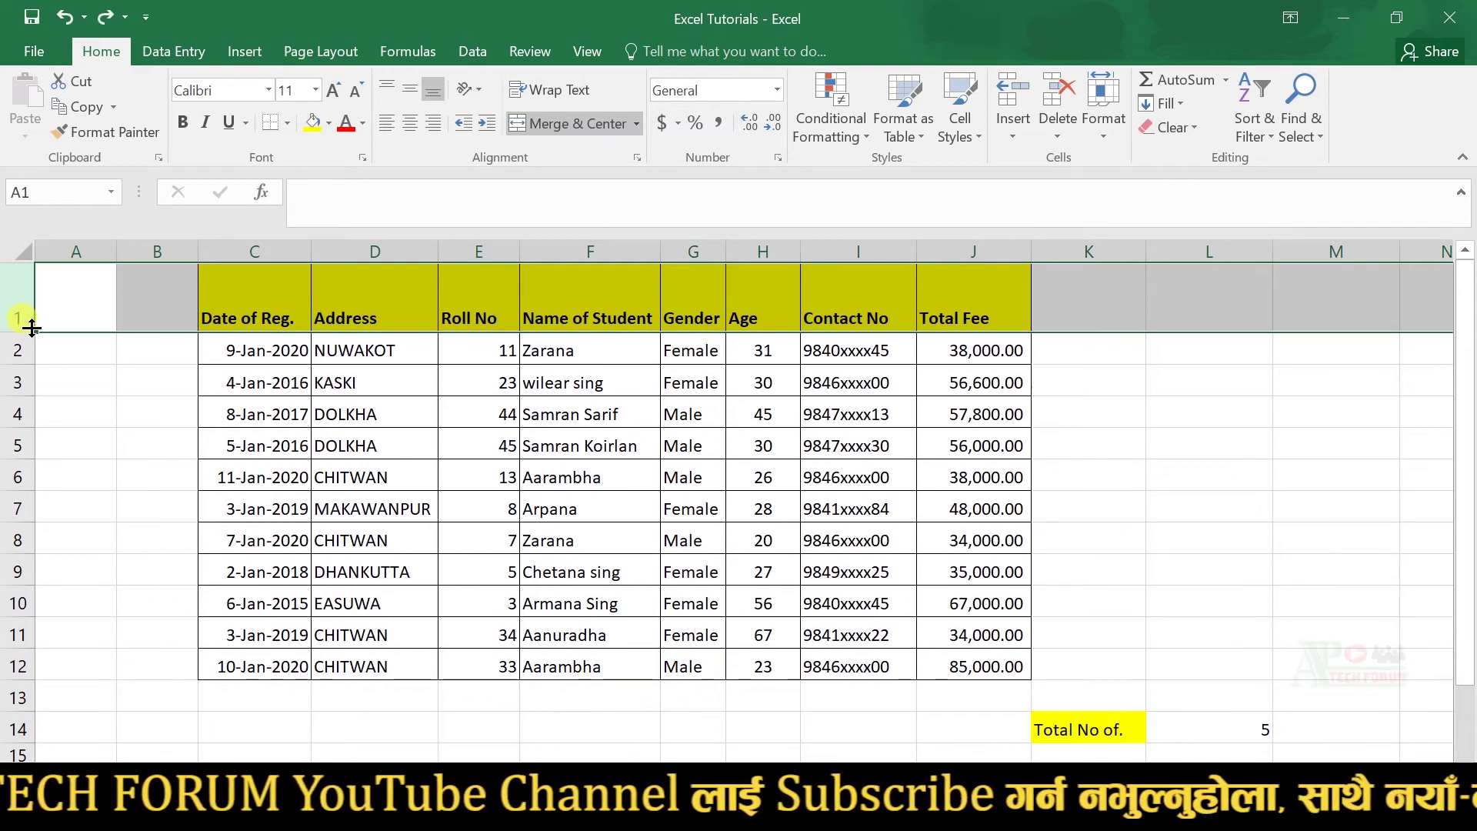
double_click(31, 328)
- Select the whole worksheet, set every row height to 35, then undo the change
left_click(422, 341)
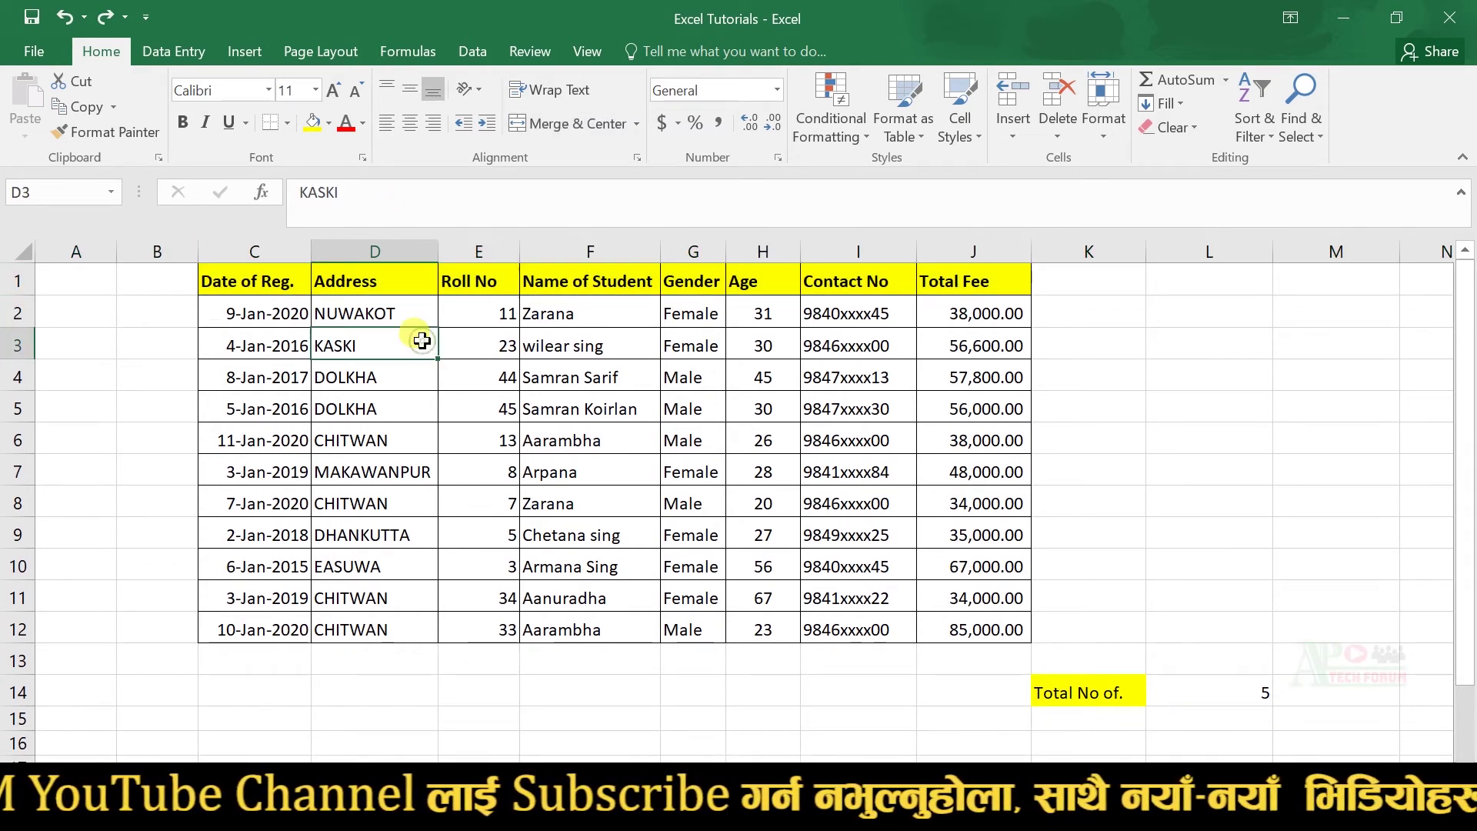
left_click_drag(17, 281, 39, 639)
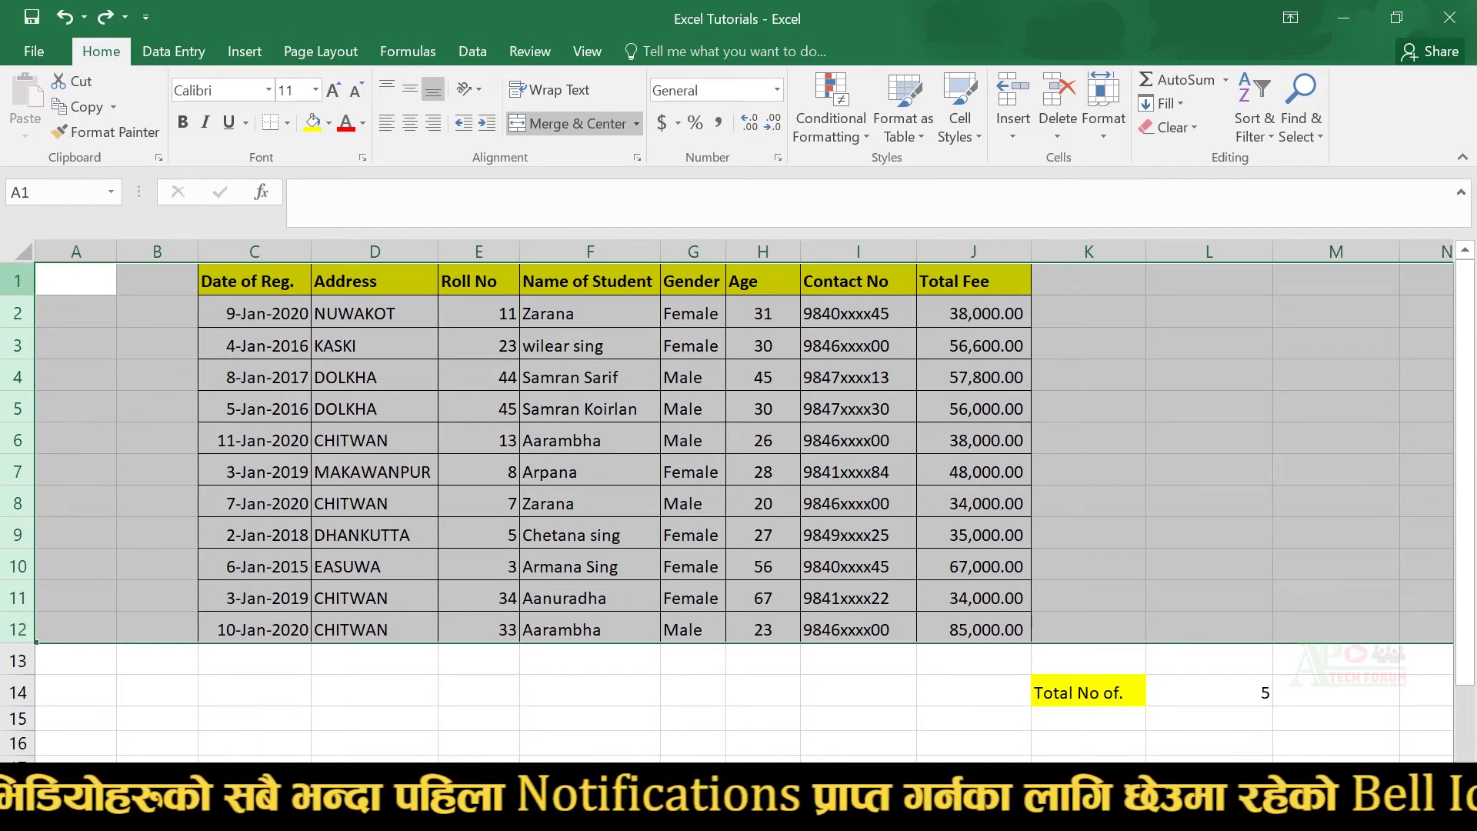
left_click(21, 247)
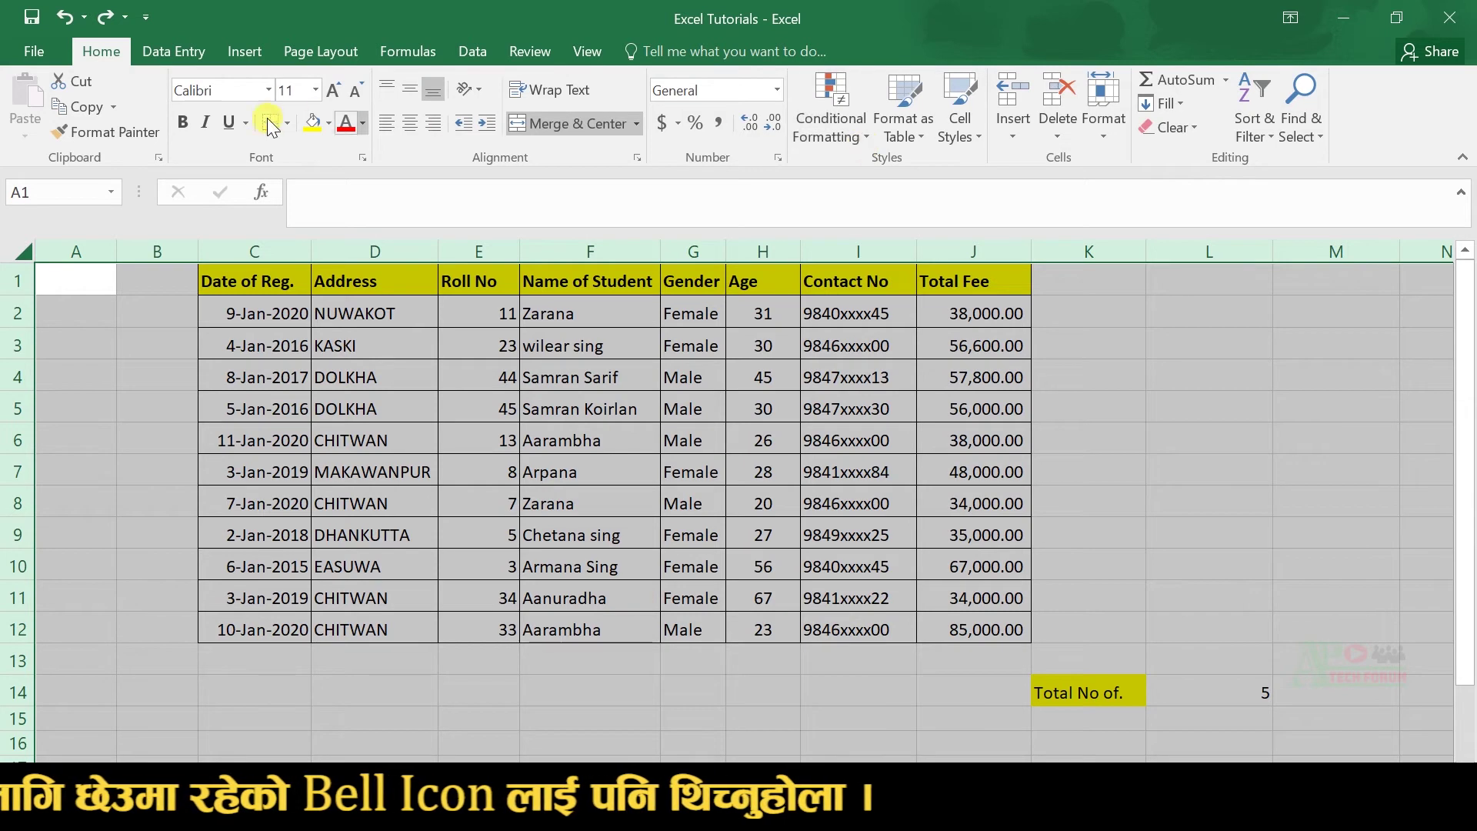
left_click(1098, 135)
left_click(1127, 187)
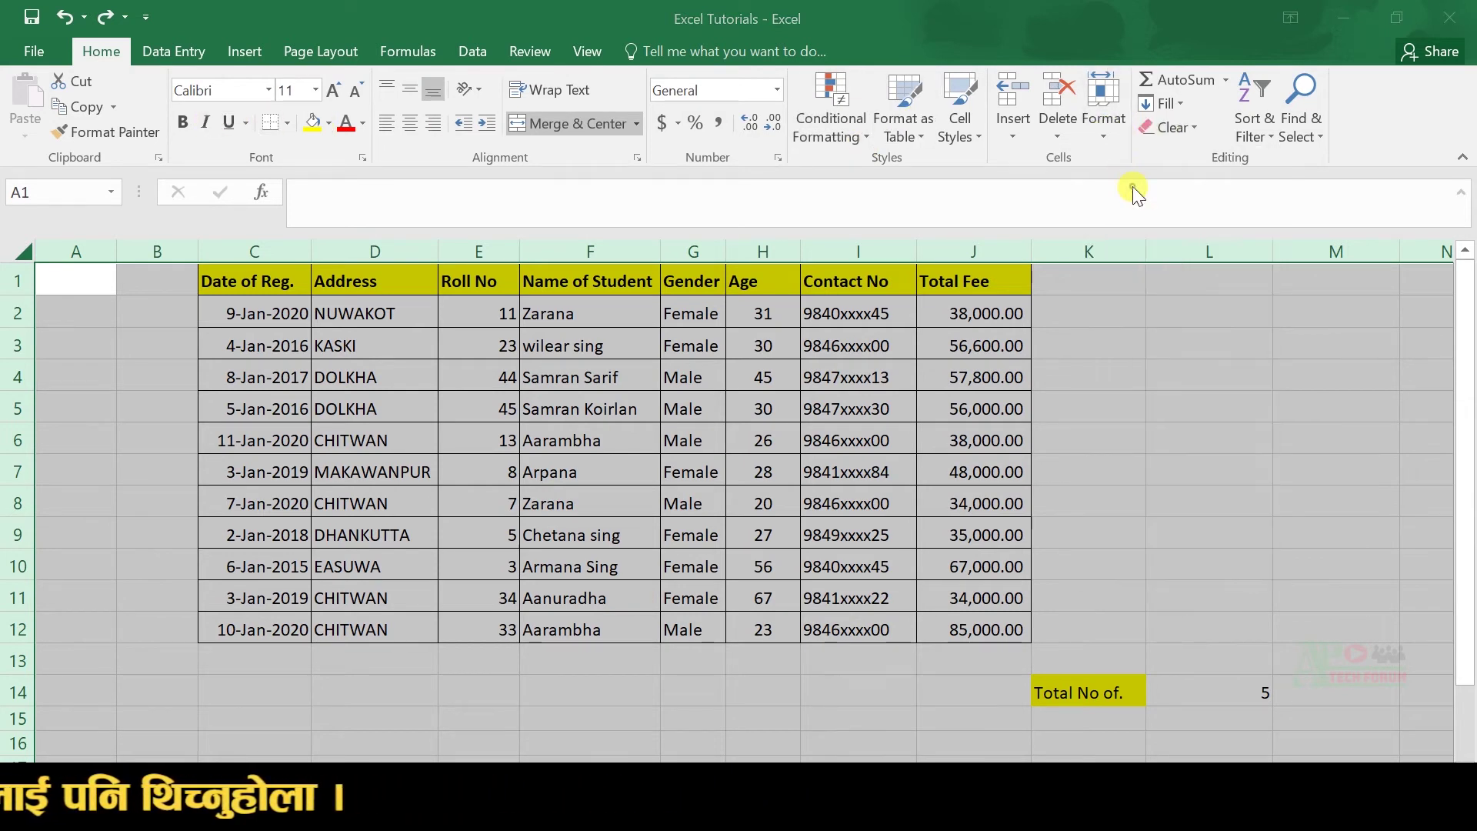
left_click(1356, 498)
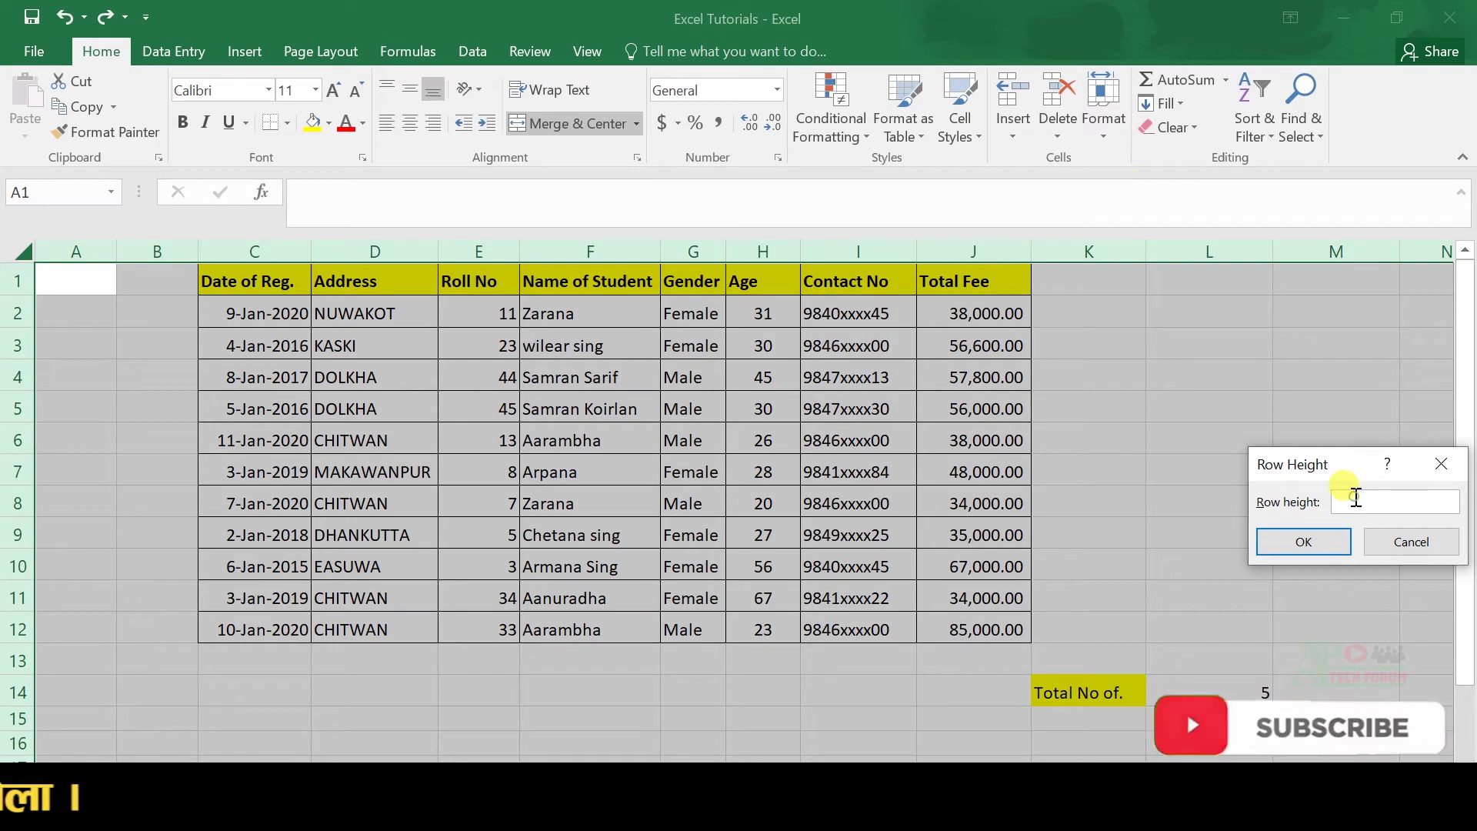
type("35")
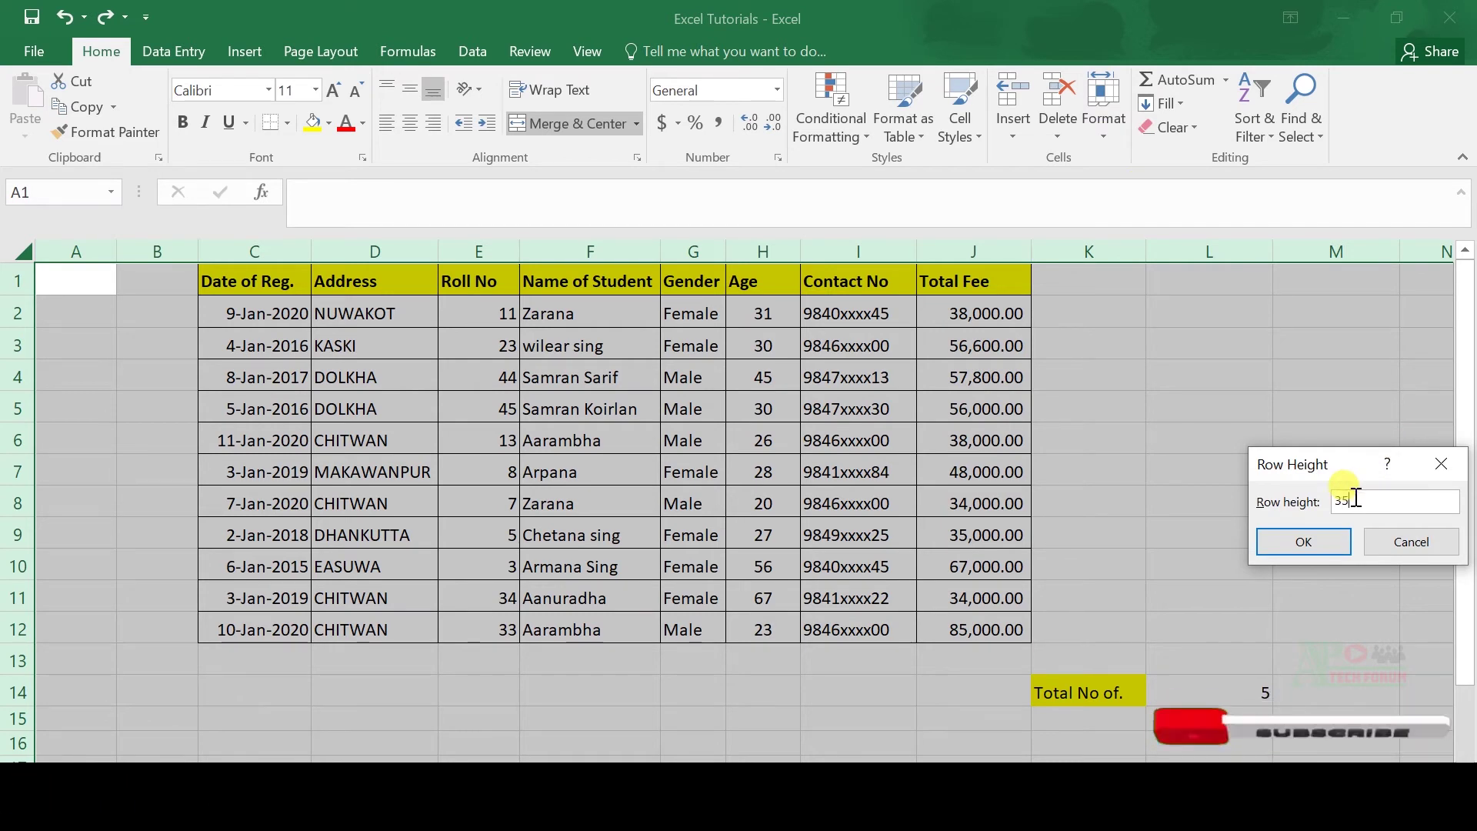
key("Return")
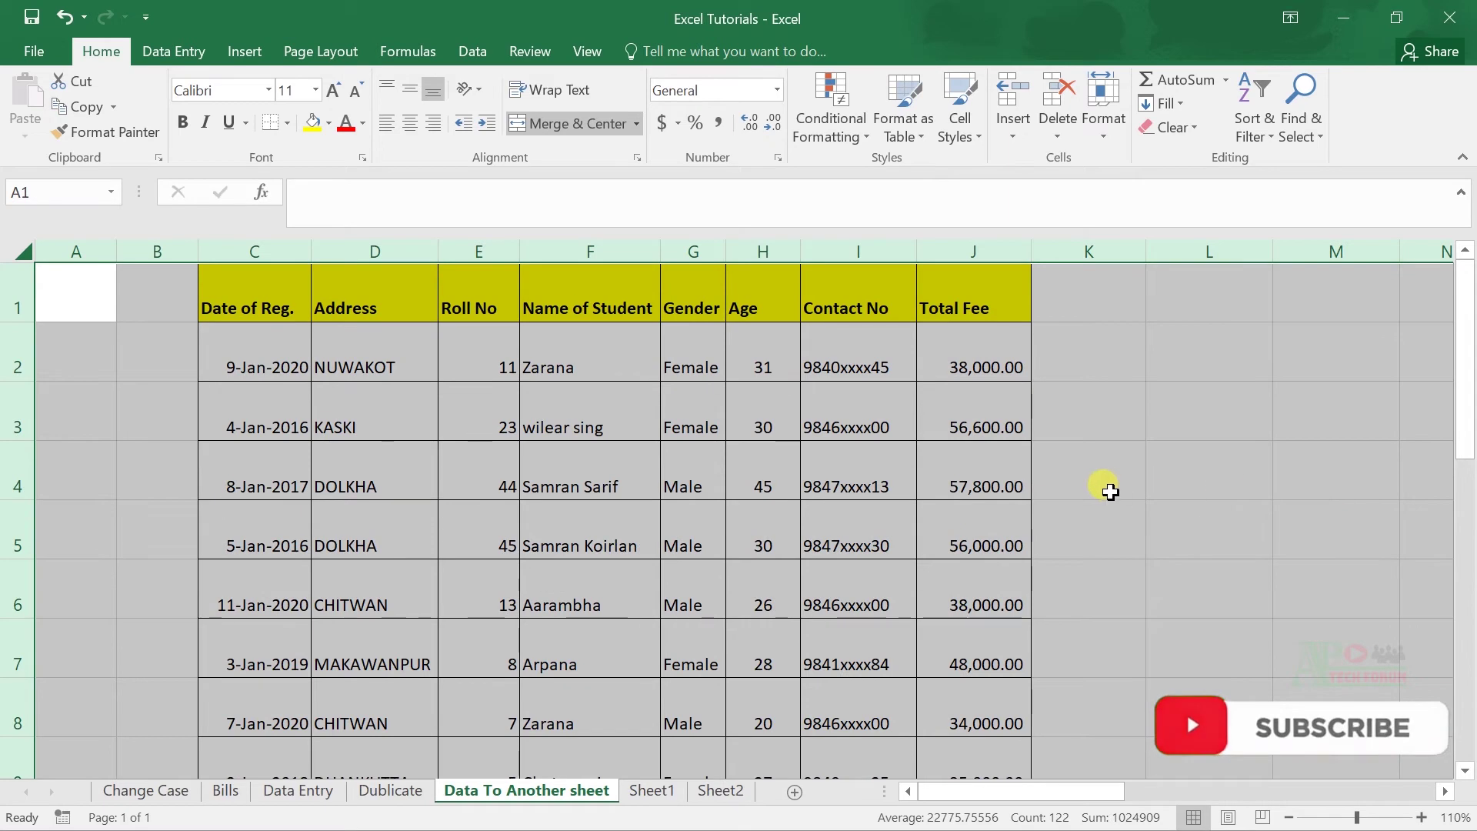
key("ctrl+z")
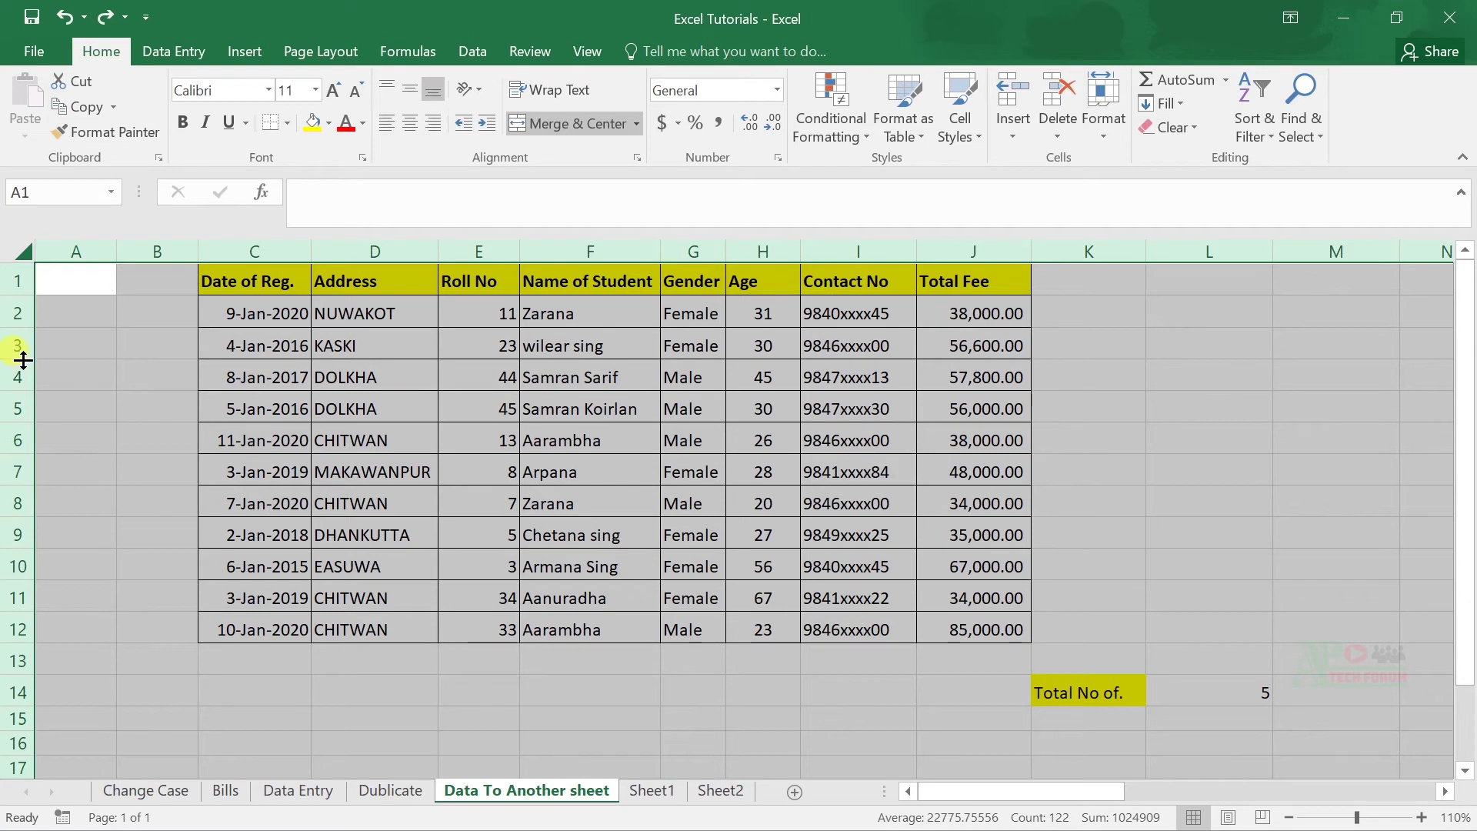
- Restore the tall rows 3, 5 and 7, shrink row 3 back to about 17.5, and select all
mouse_move(22, 360)
left_mouse_down()
mouse_move(18, 387)
mouse_move(17, 361)
left_mouse_up()
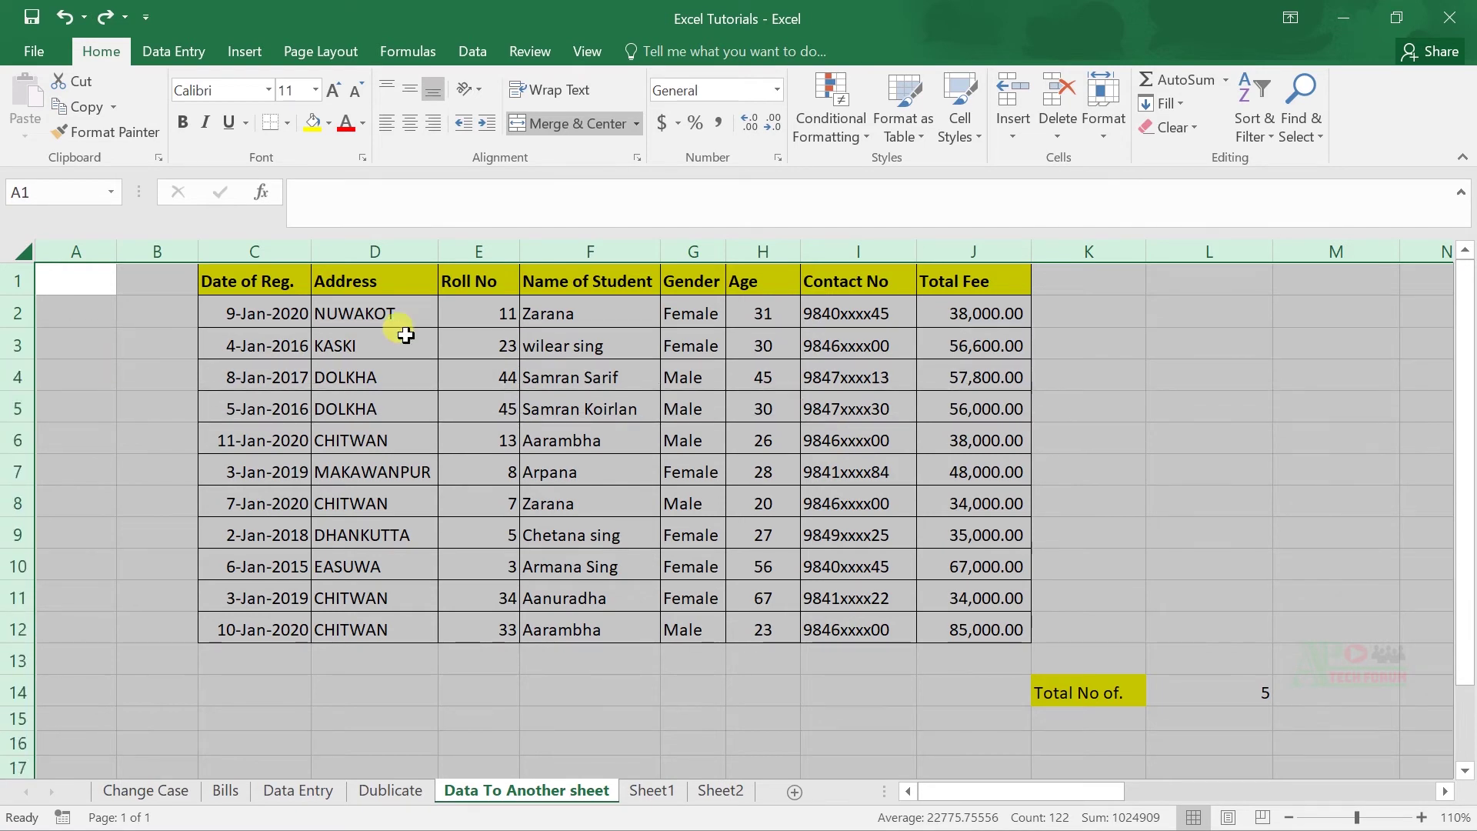
left_click(406, 334)
key("ctrl+y")
left_click(308, 523)
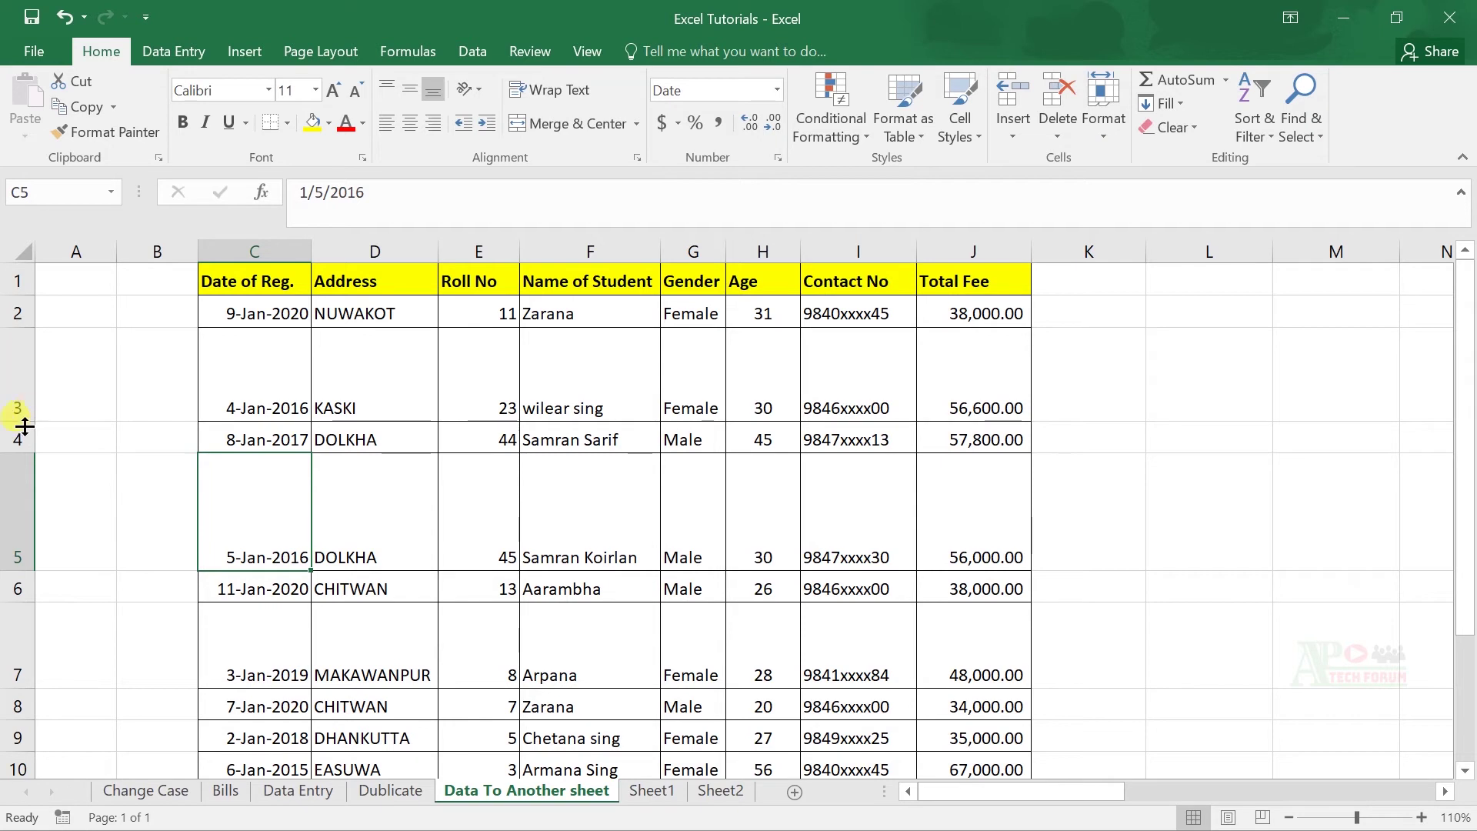
left_click_drag(23, 427, 28, 369)
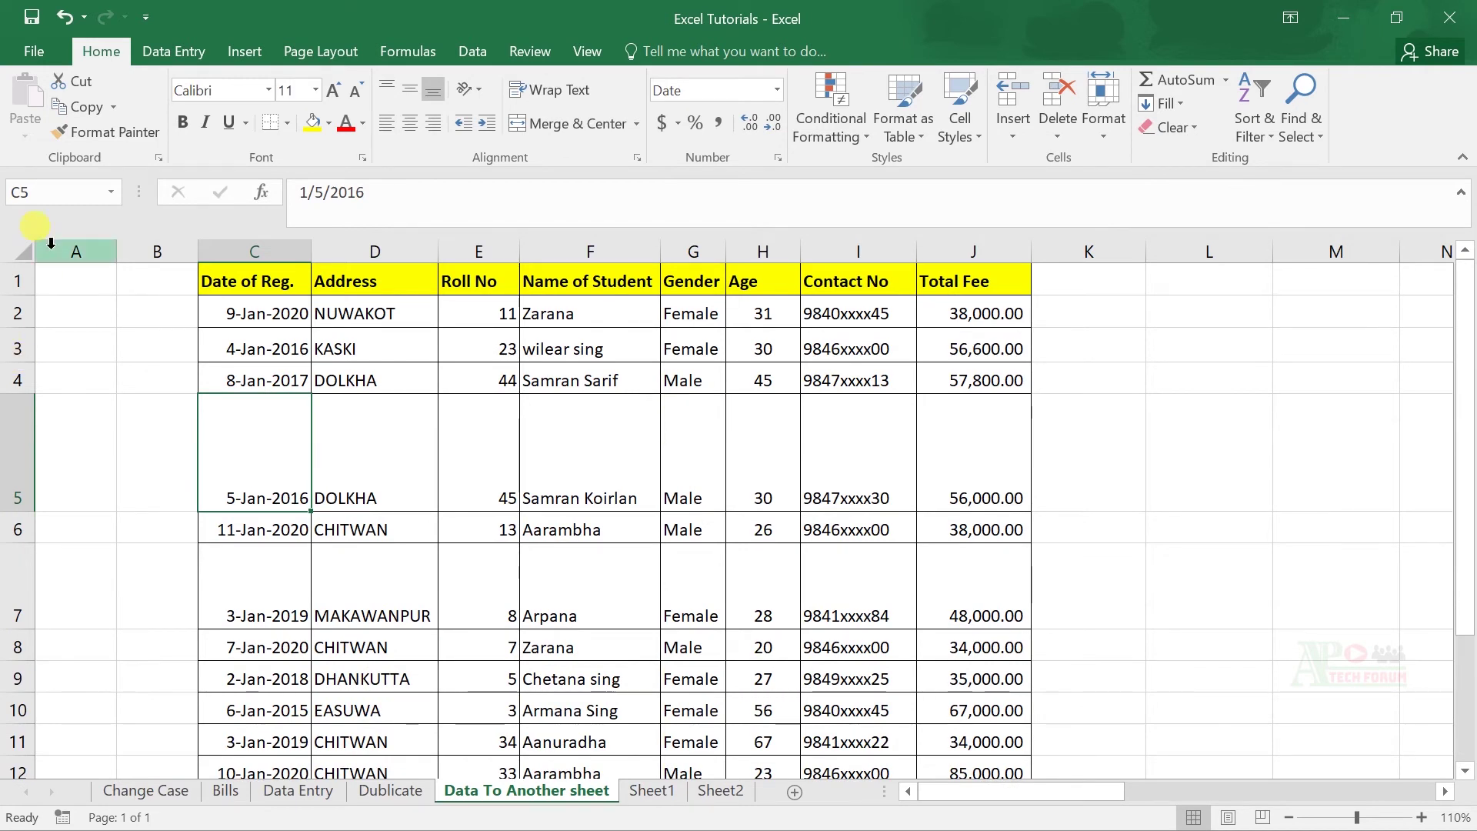
left_click(23, 250)
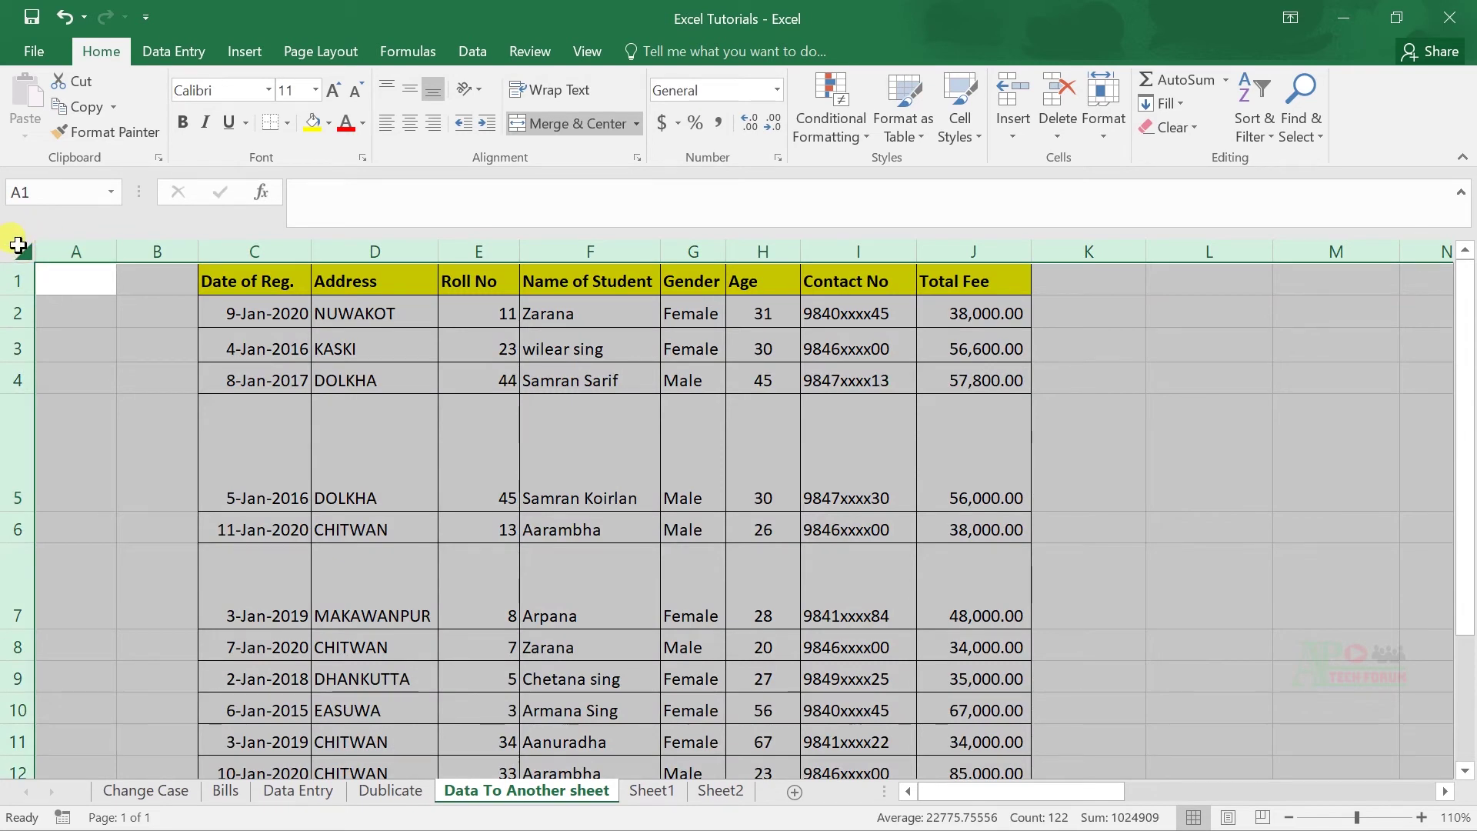
- AutoFit all row heights via Format and the row-header border, undoing and reapplying it
left_click(1102, 136)
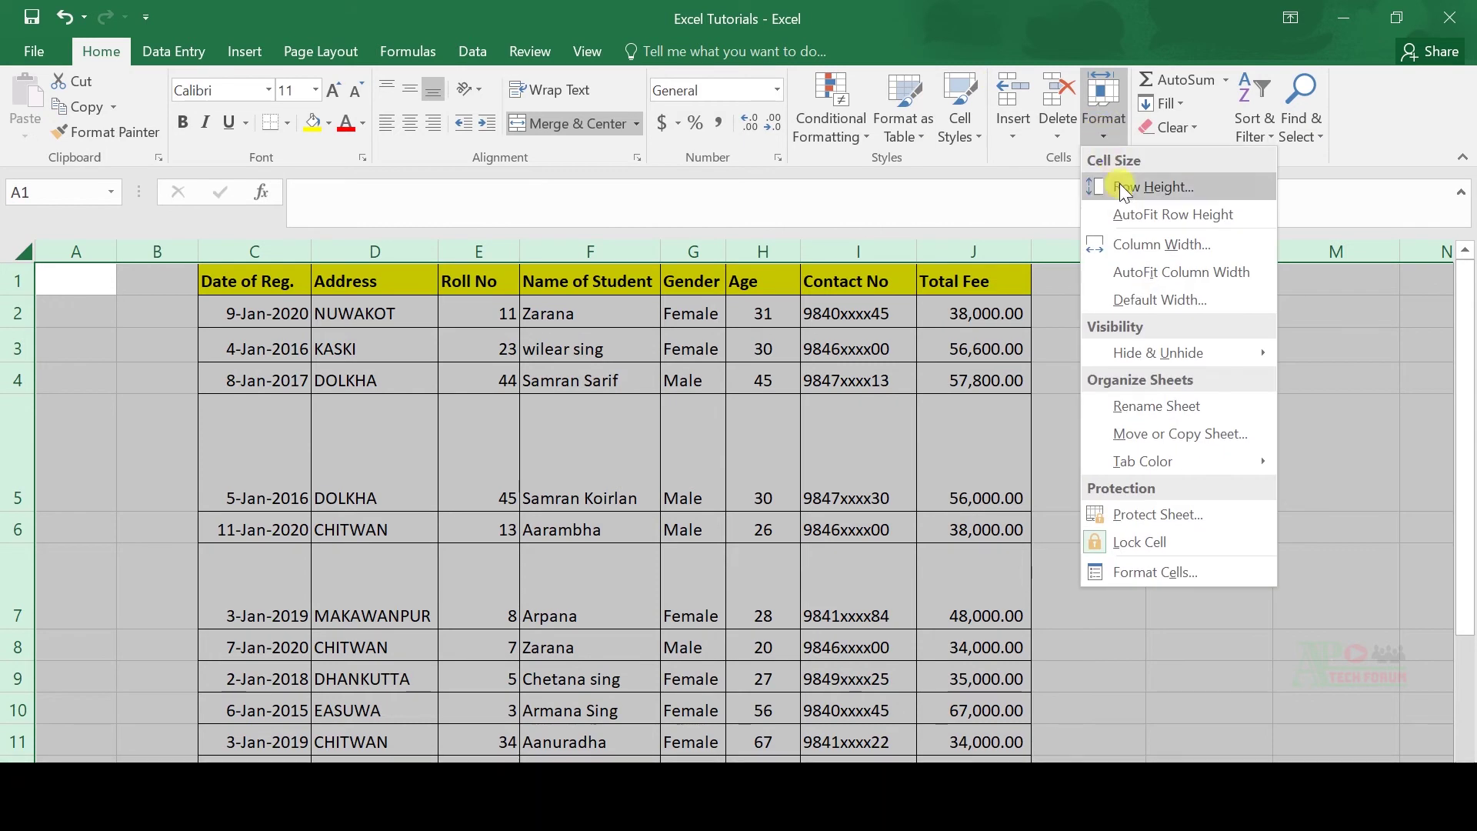
left_click(1178, 220)
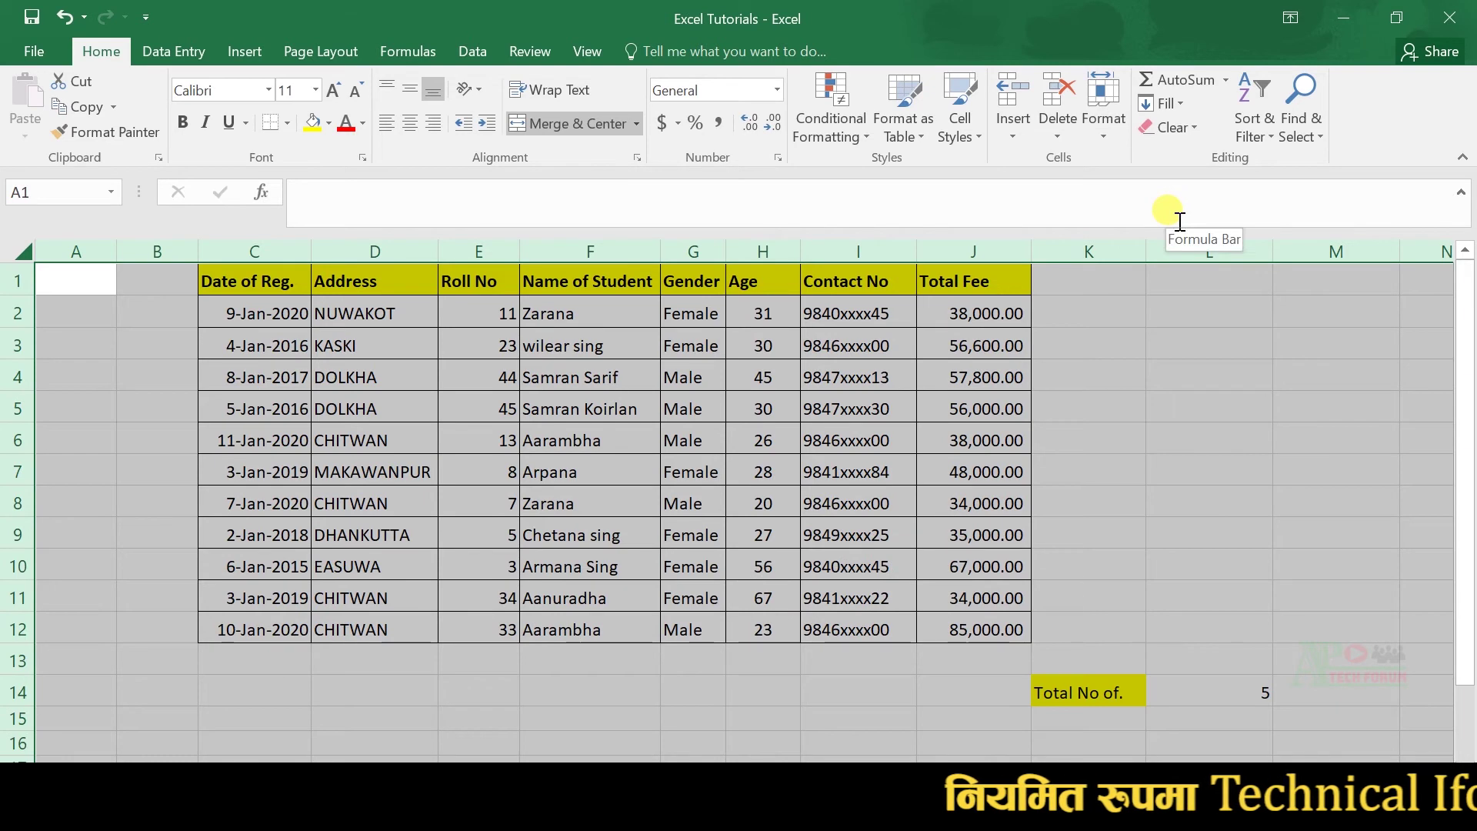
left_click(282, 468)
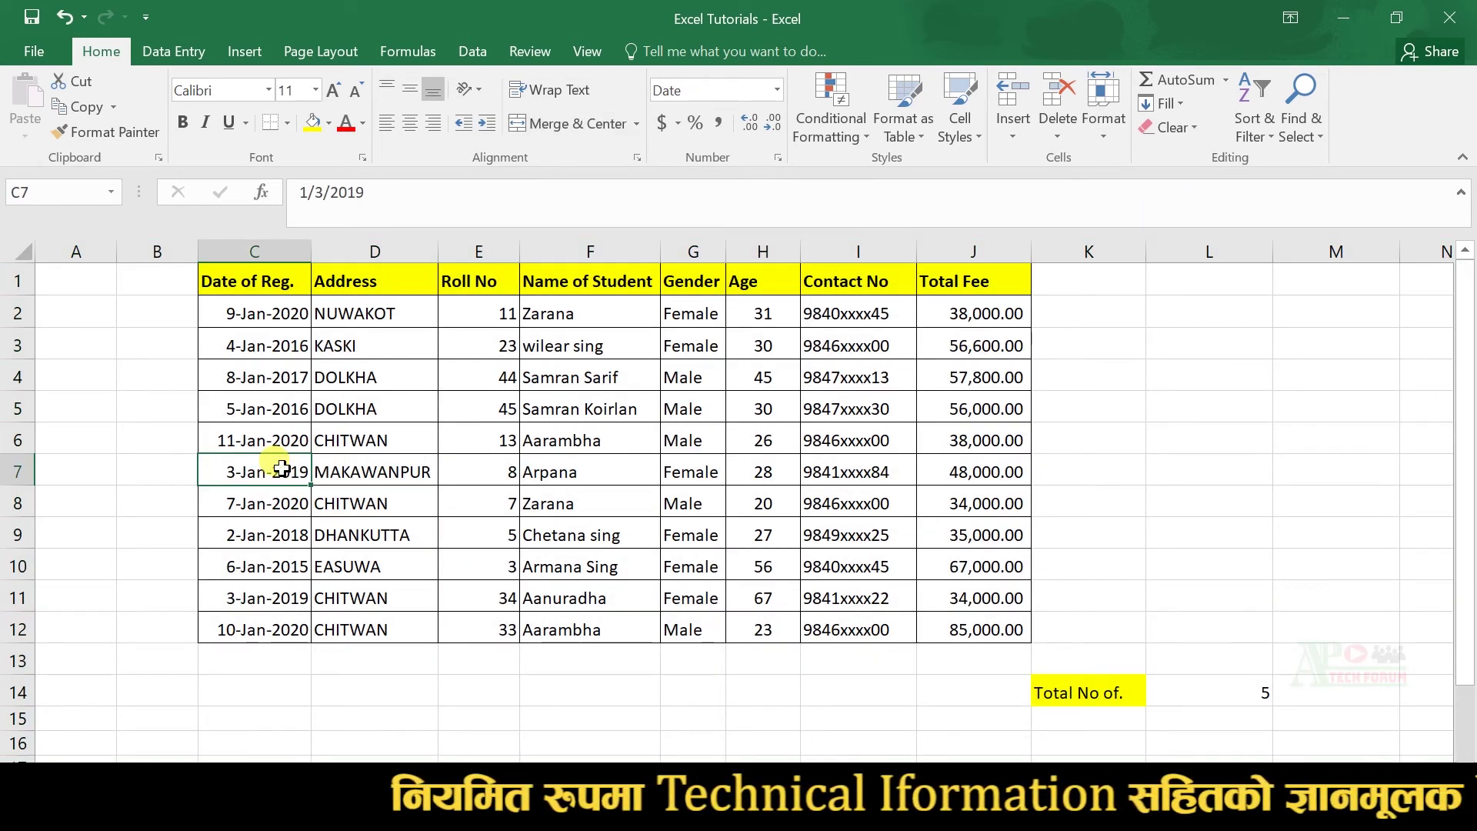
key("ctrl+z")
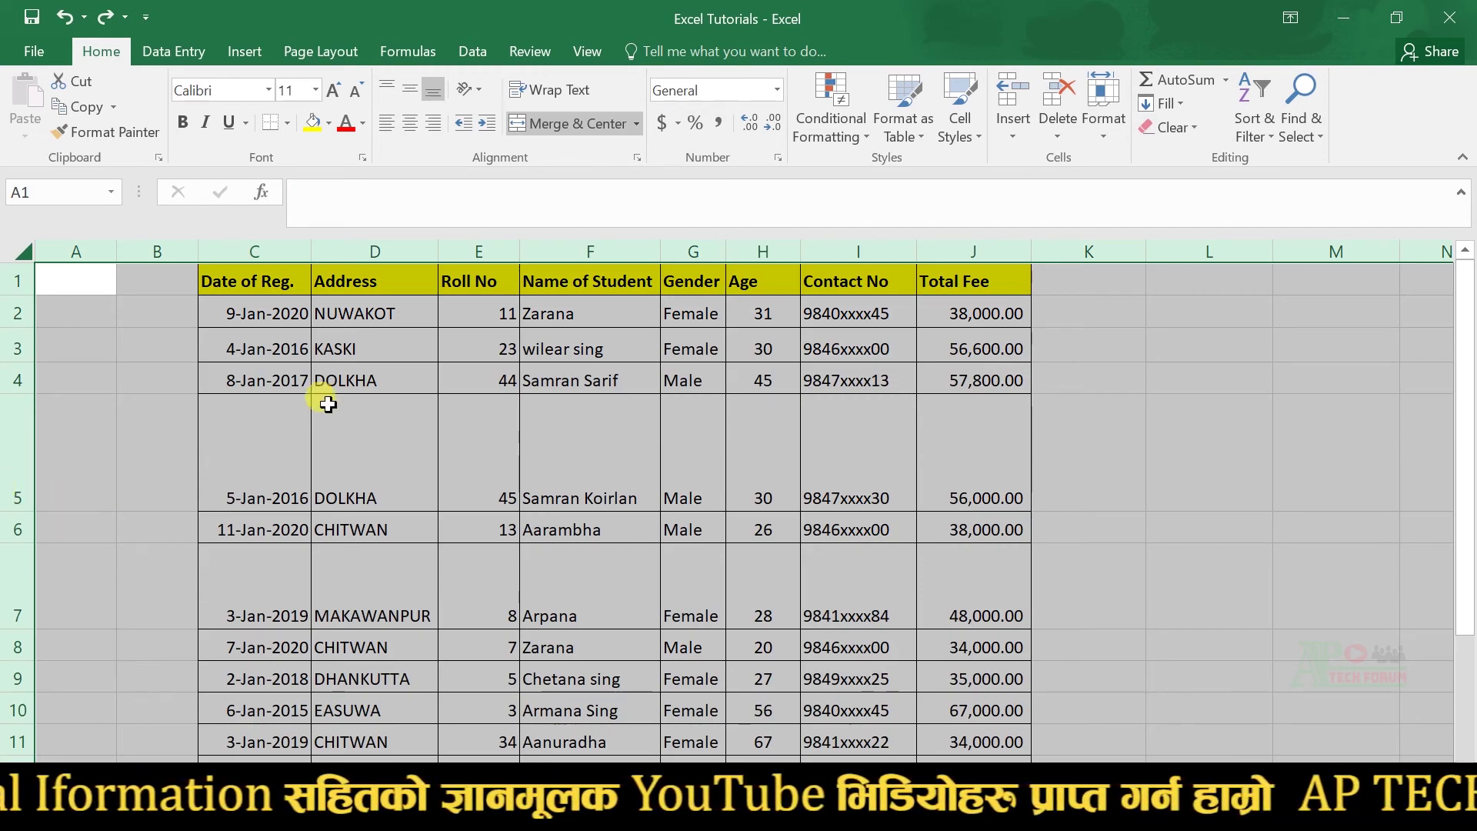
double_click(21, 511)
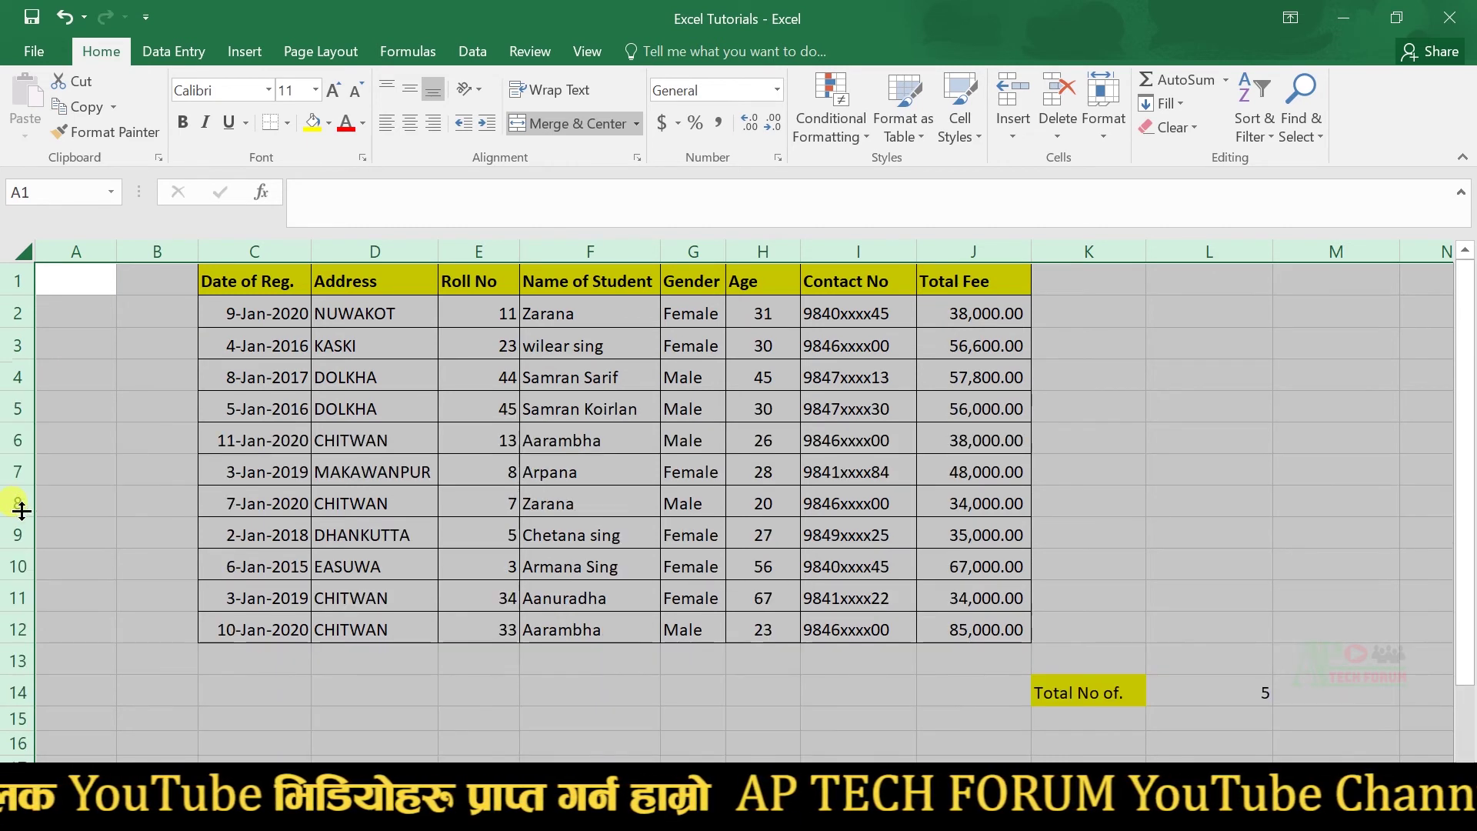
key("ctrl+z")
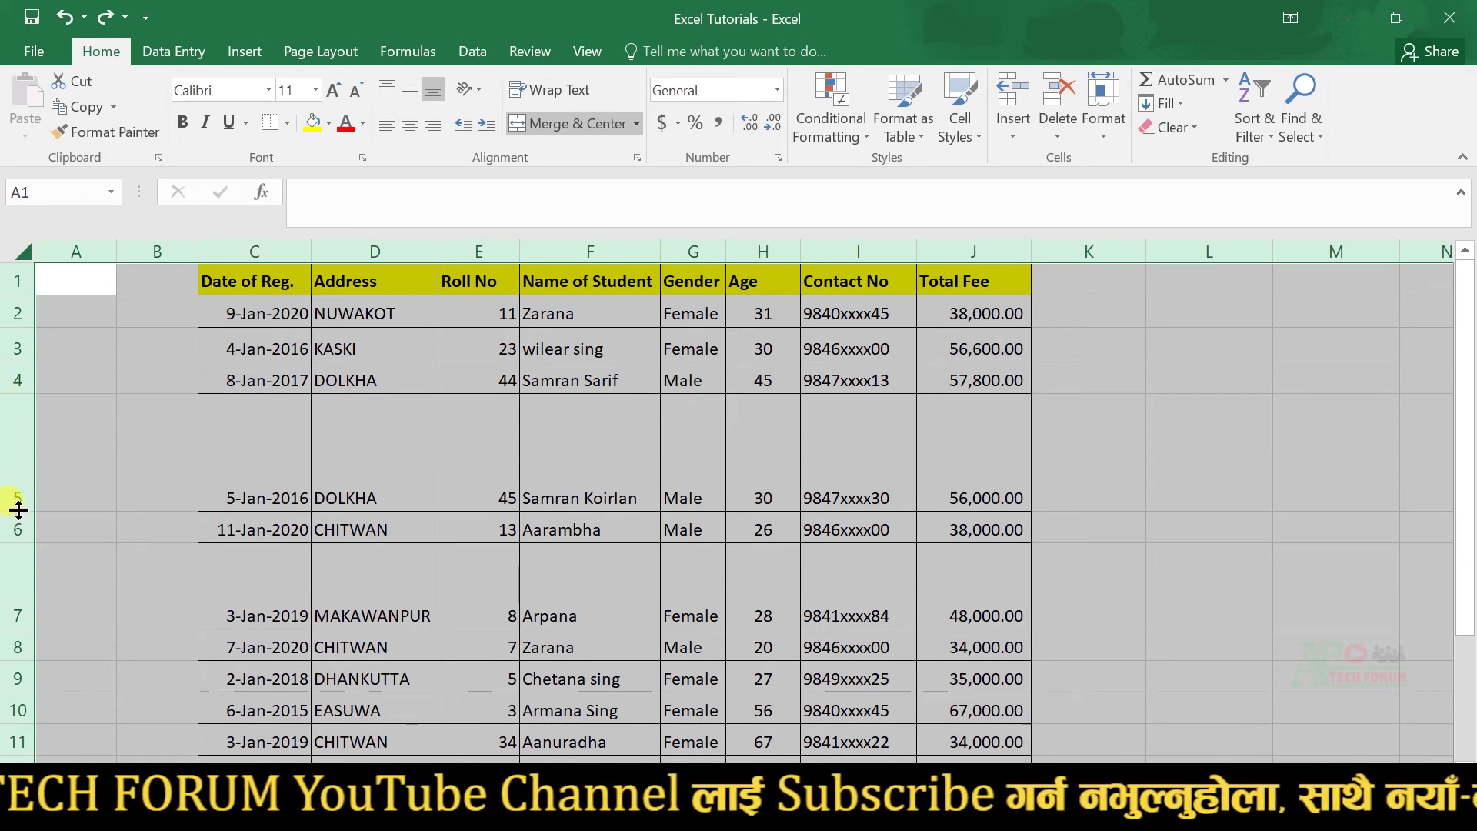
double_click(18, 510)
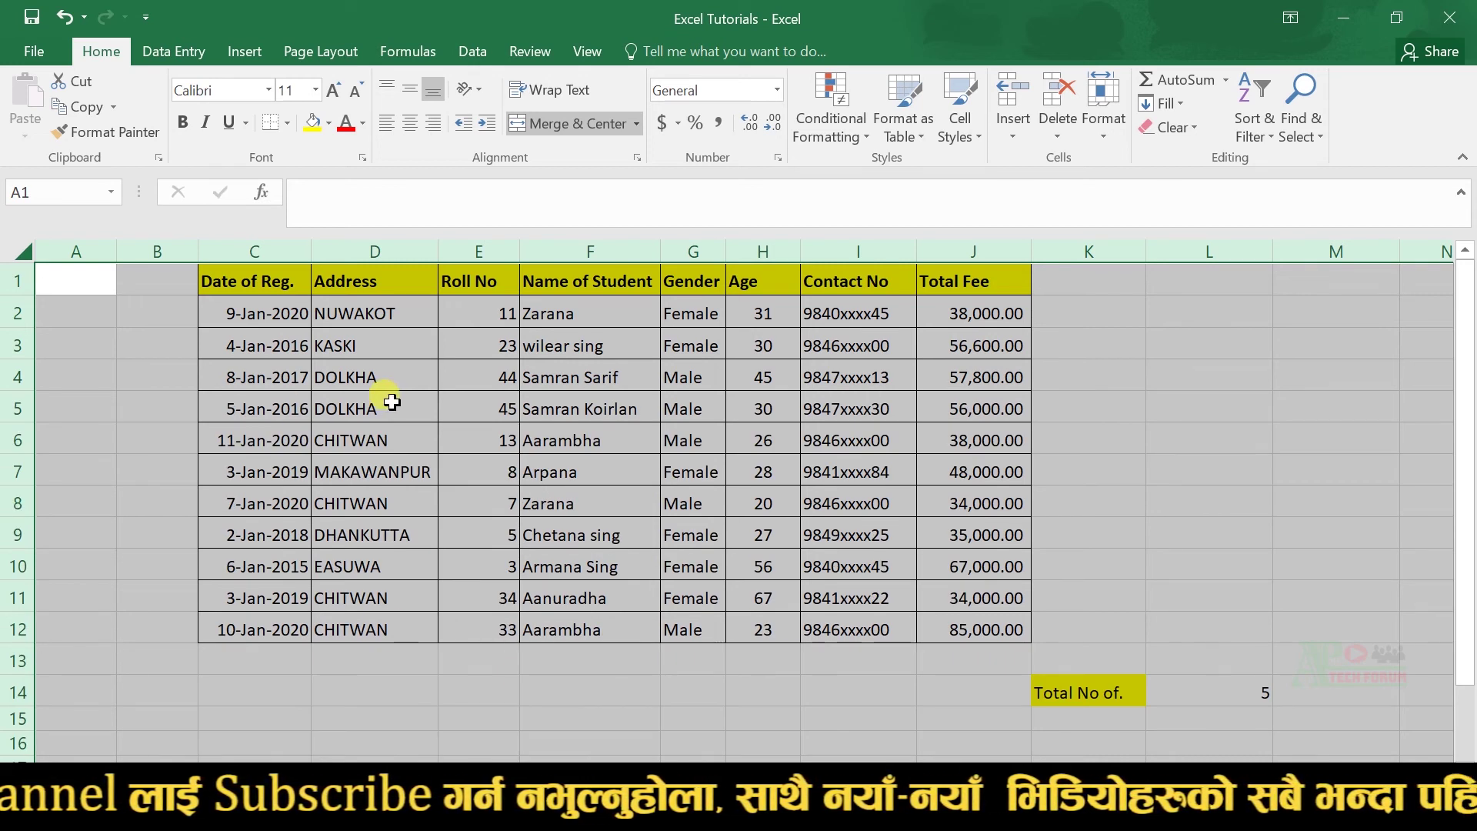
- Select the header cells of row 1, from Date of Reg. across the table
left_click(394, 316)
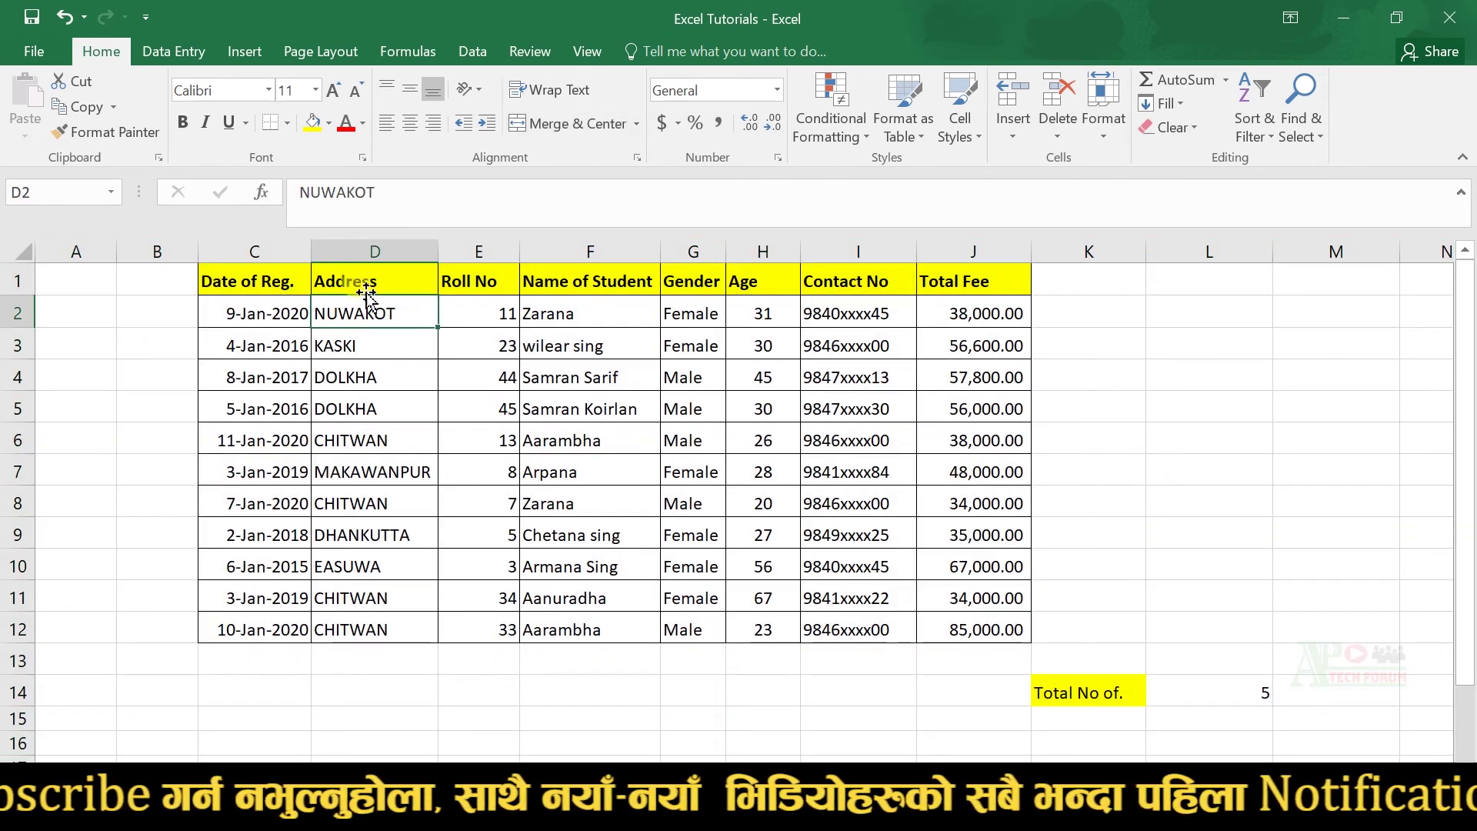
left_click(350, 282)
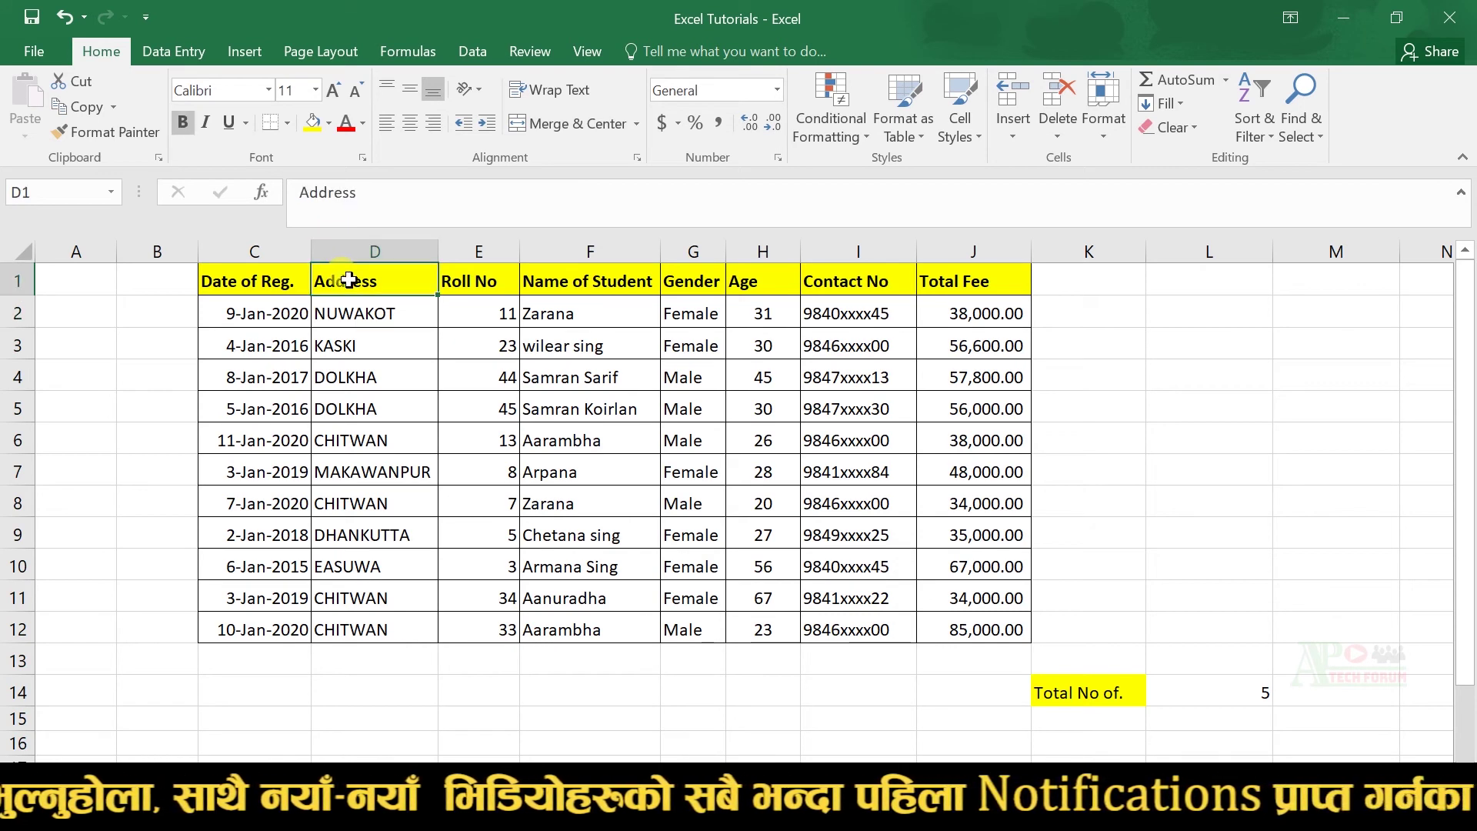
left_click(268, 287)
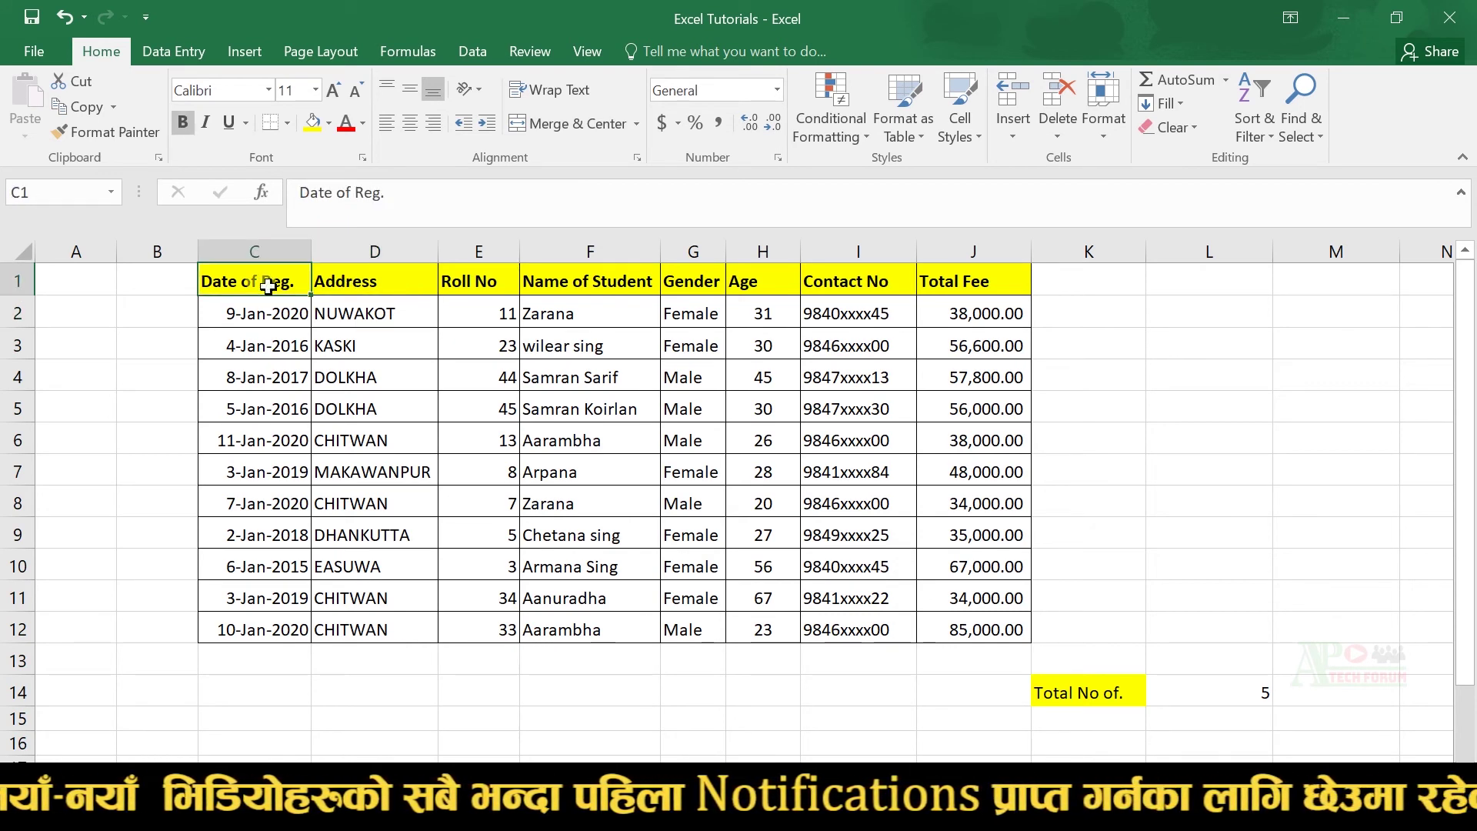
left_click_drag(268, 287, 962, 281)
- Increase the header font size to 22 and check the full Date of Reg. header
left_click(333, 91)
left_click(333, 91)
left_click(334, 91)
left_click(454, 353)
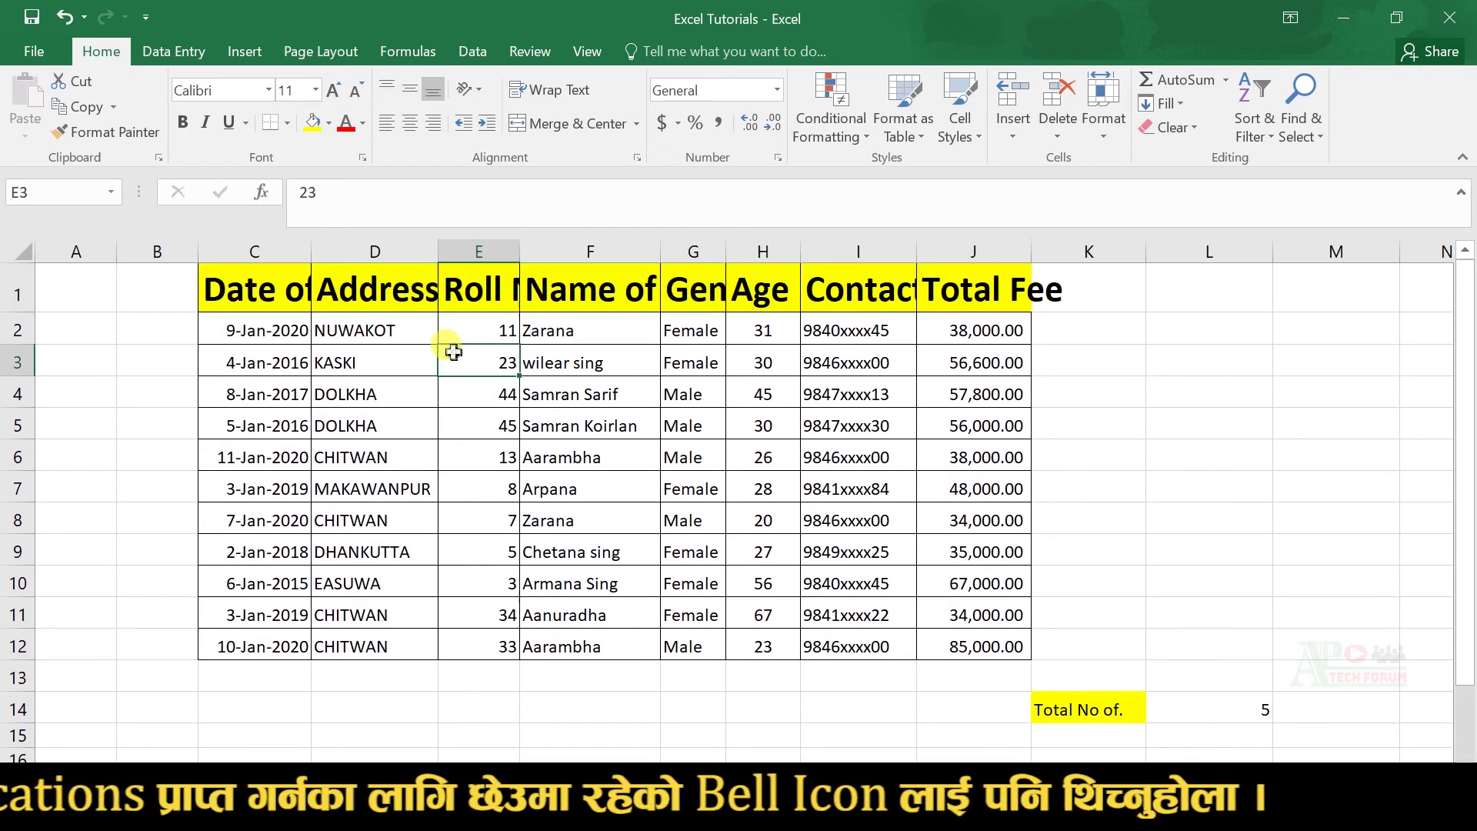
left_click(291, 279)
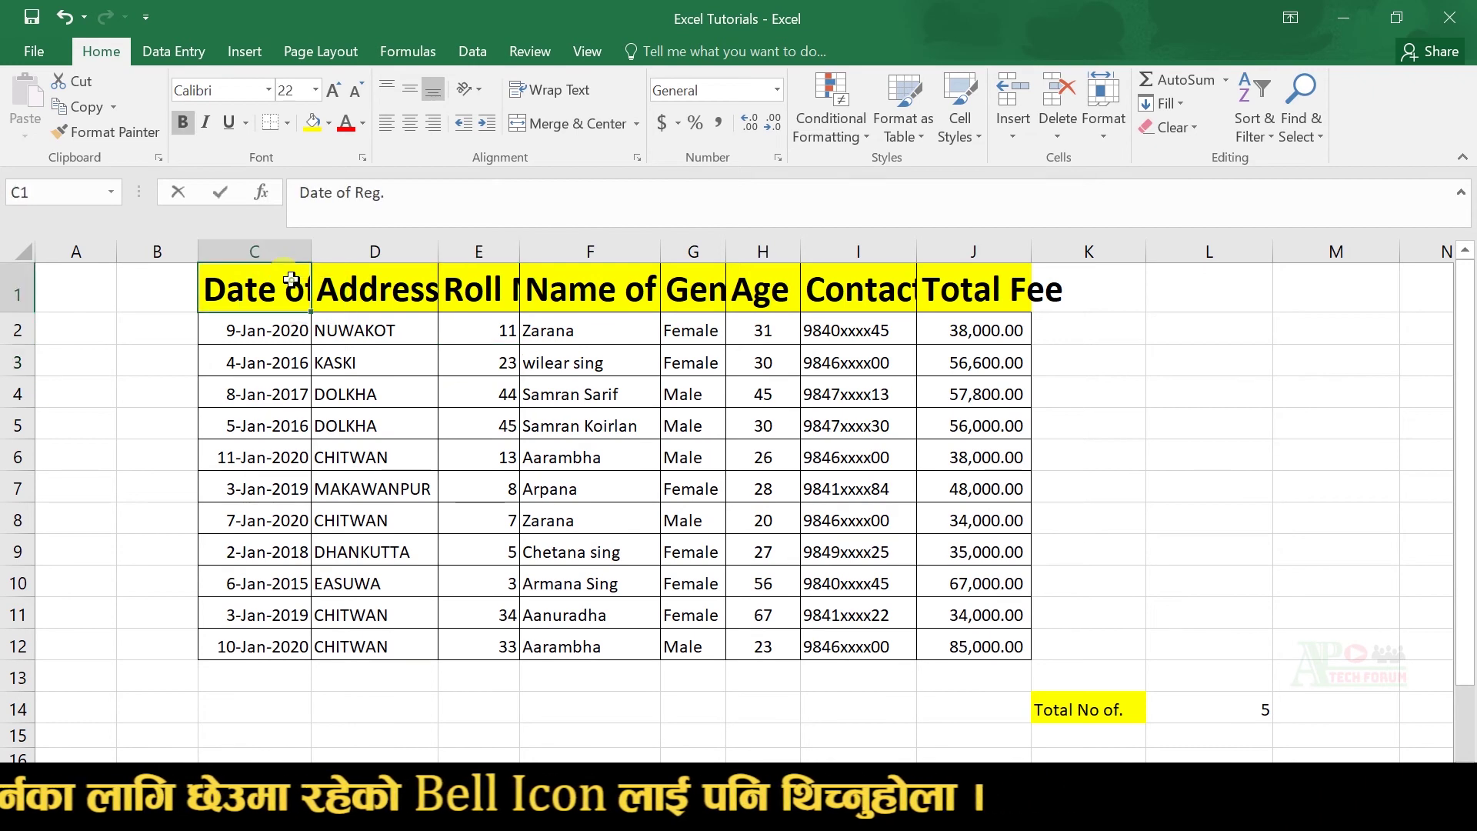
double_click(290, 279)
left_click(431, 280)
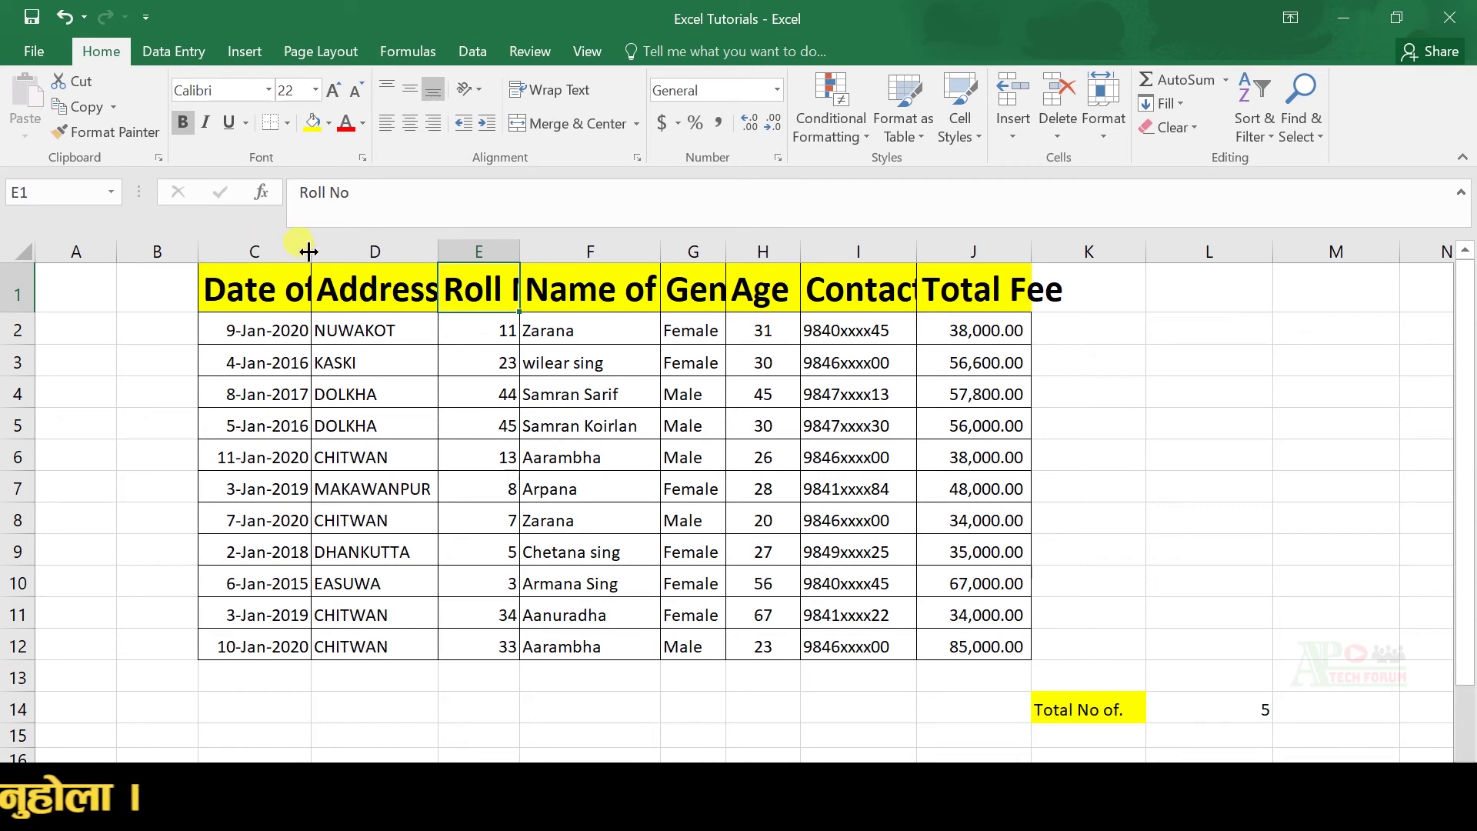
- Widen columns C and D so the Date of Reg. and Address headers fit
left_click_drag(309, 252, 414, 254)
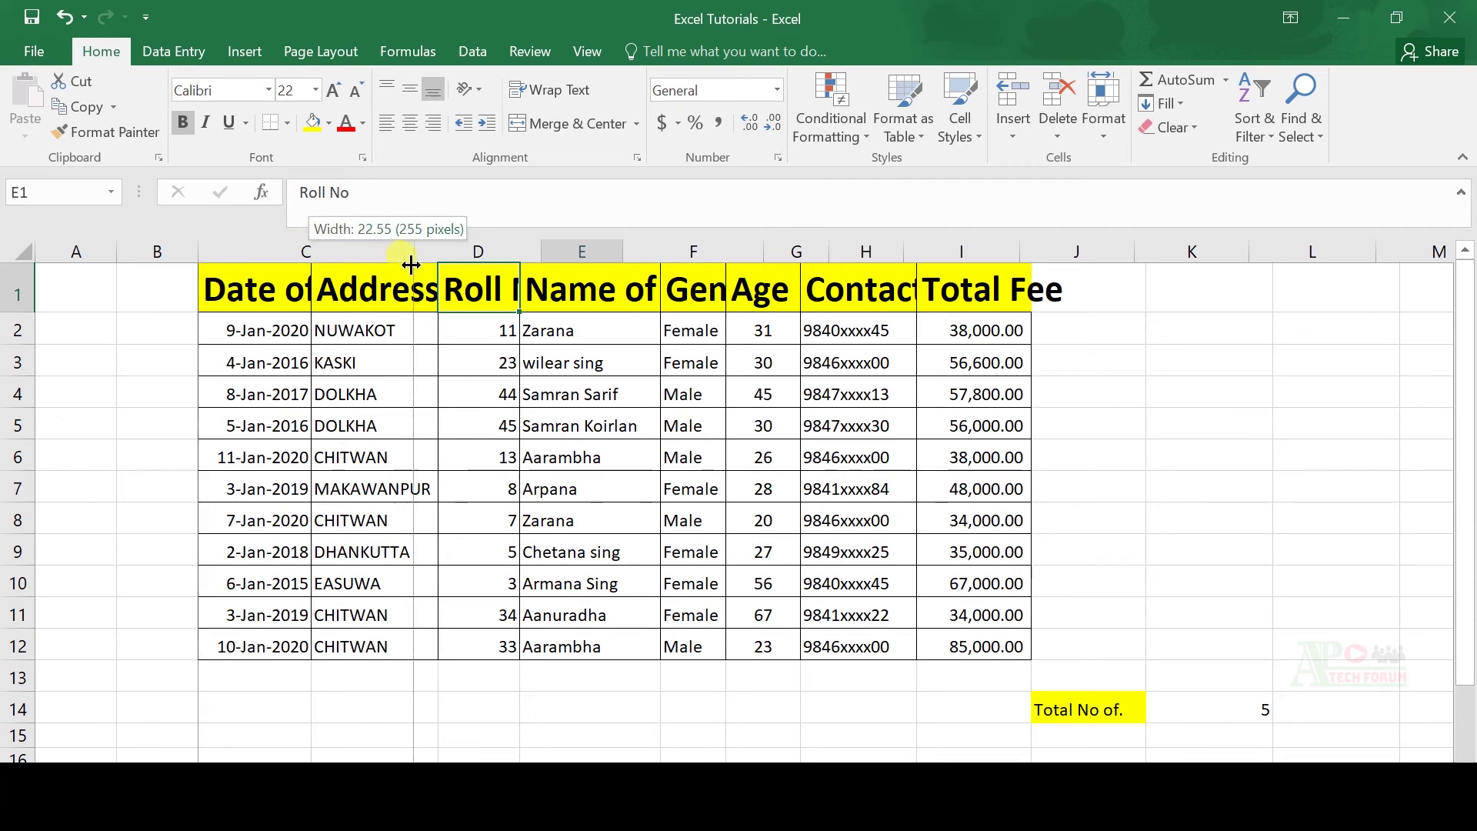
left_click_drag(542, 251, 611, 252)
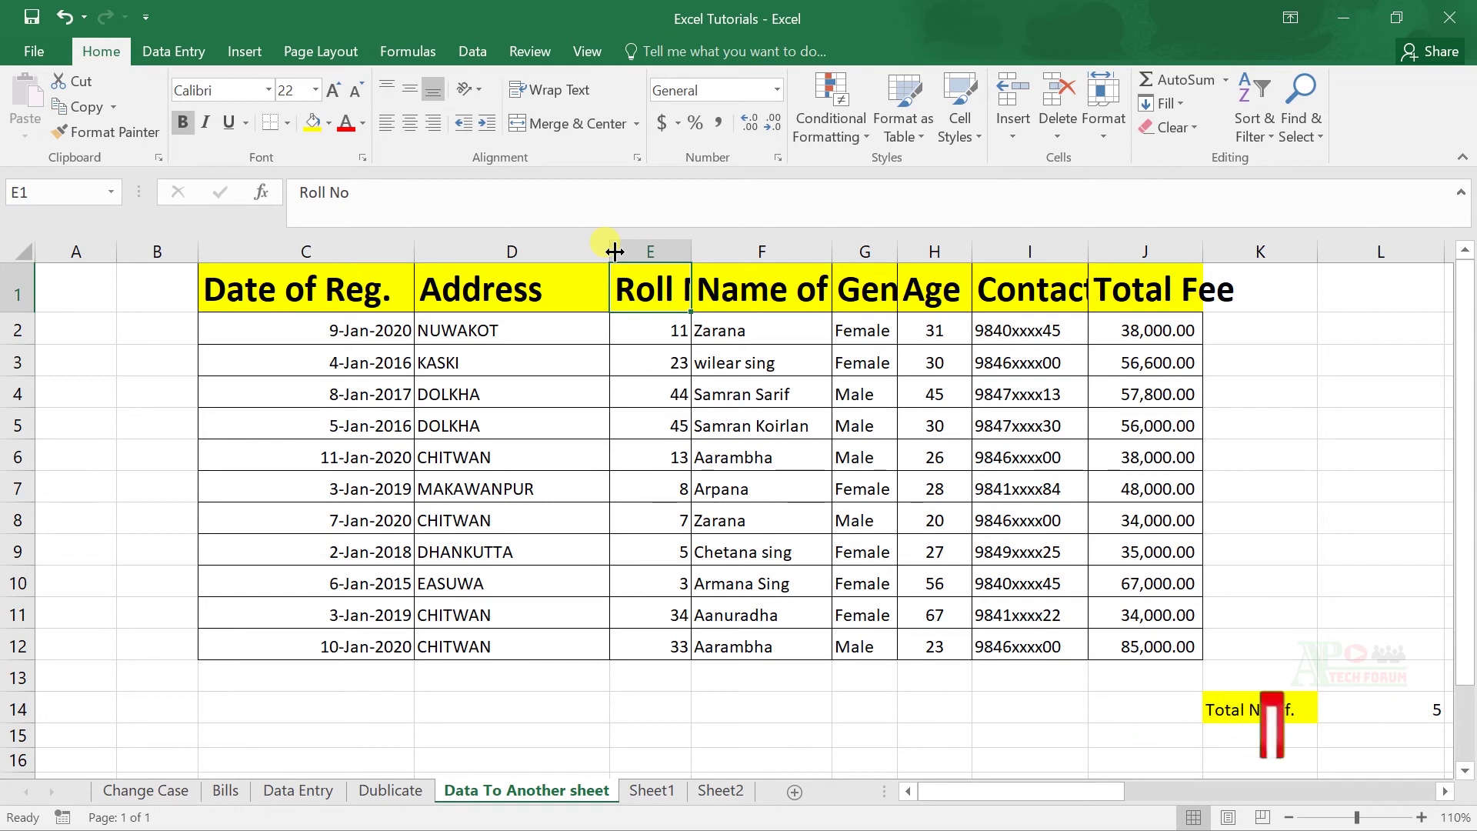
- Select the whole sheet and set every column width to 16 via Format > Column Width
key("ctrl+a")
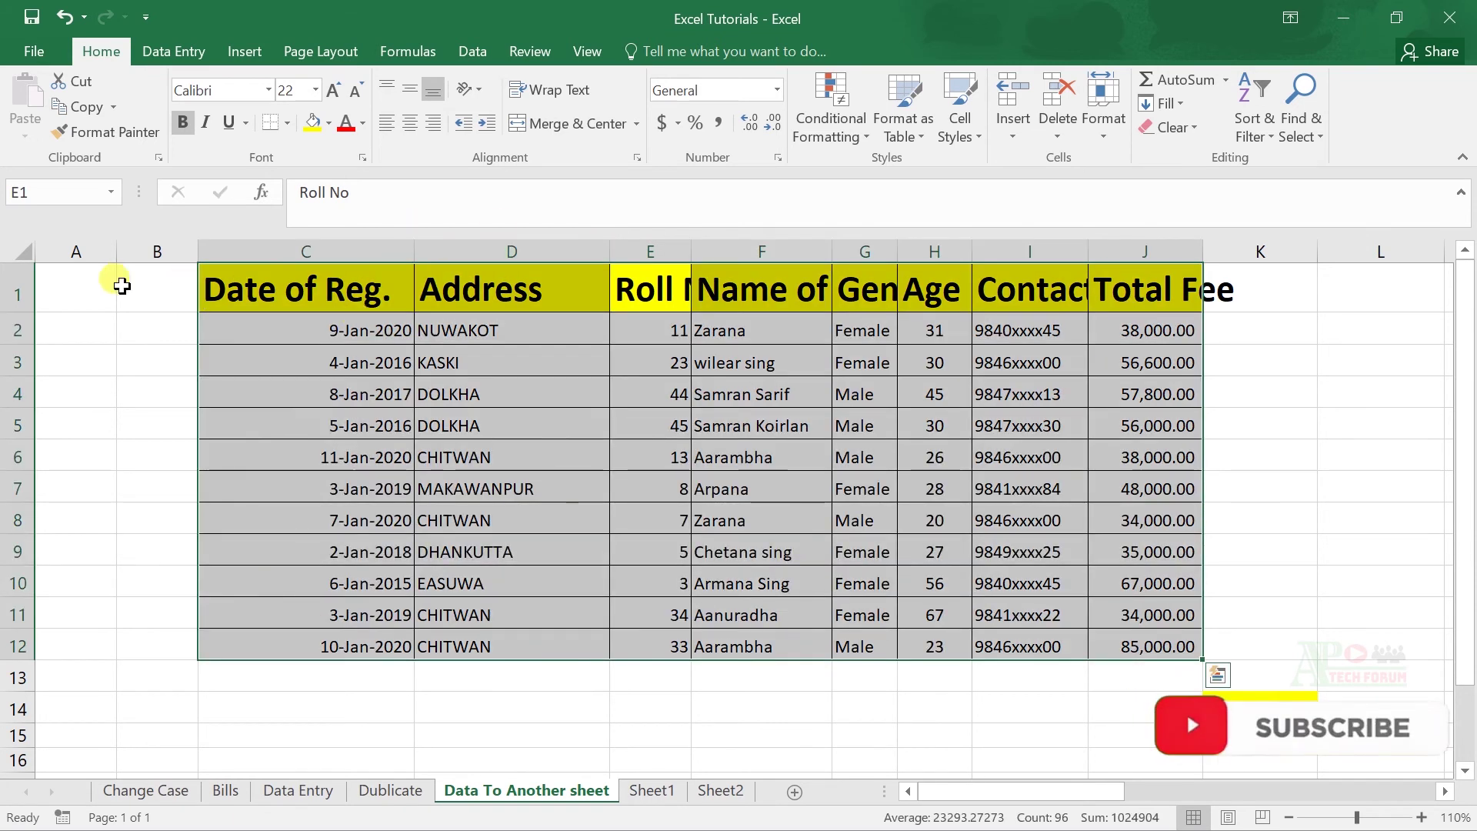
left_click(21, 252)
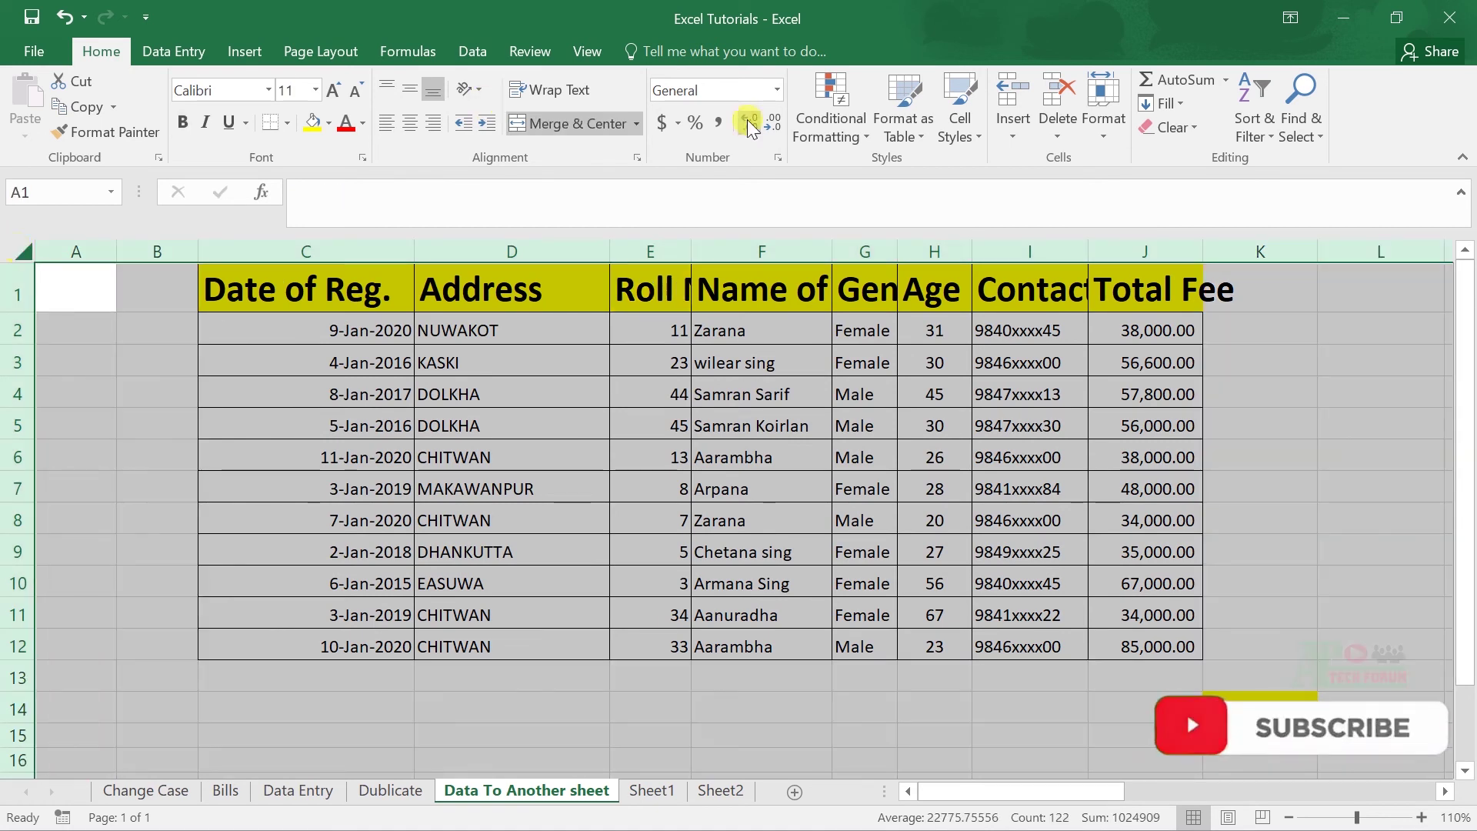
left_click(1099, 129)
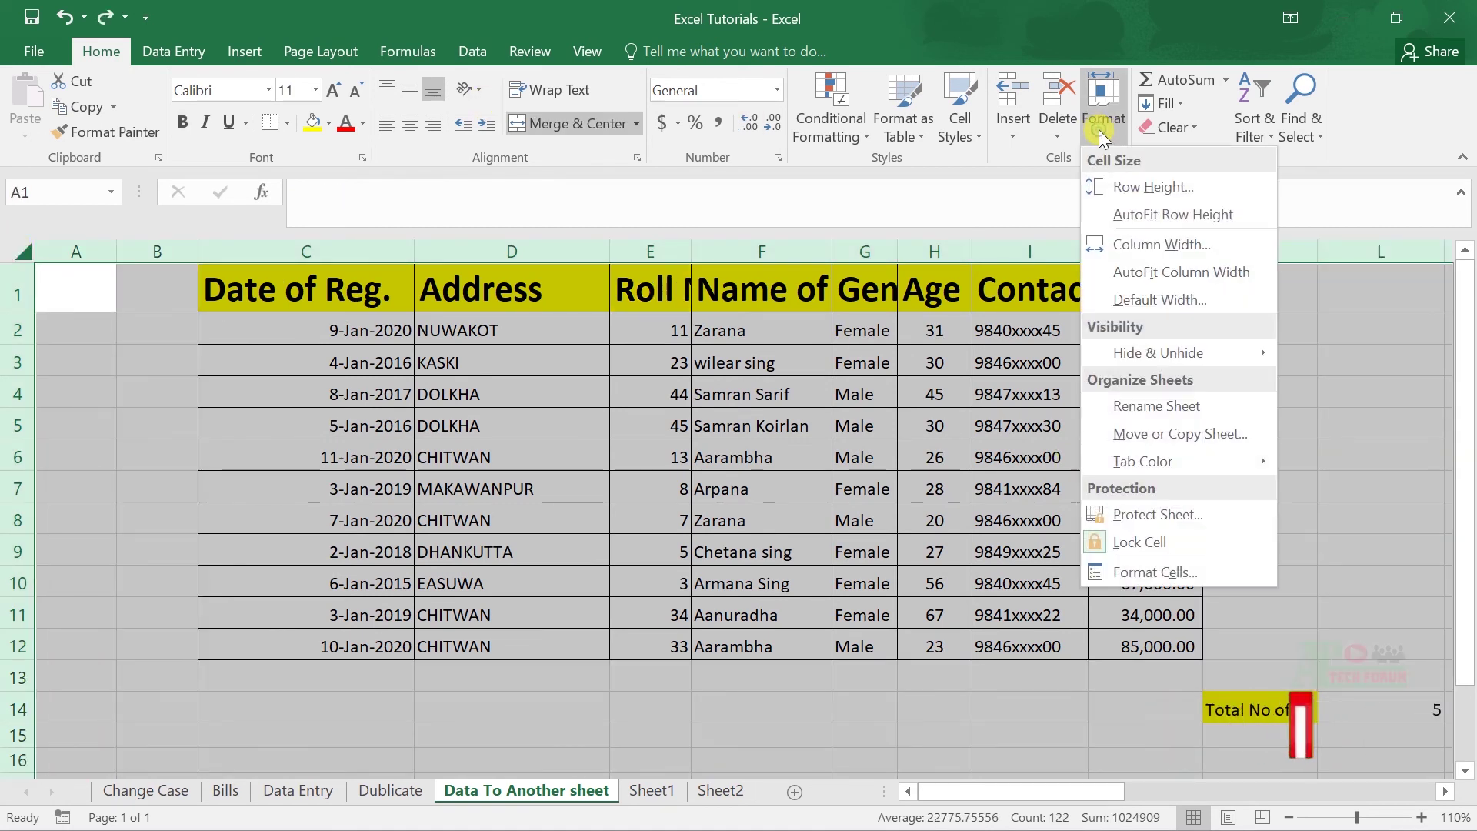
left_click(1137, 244)
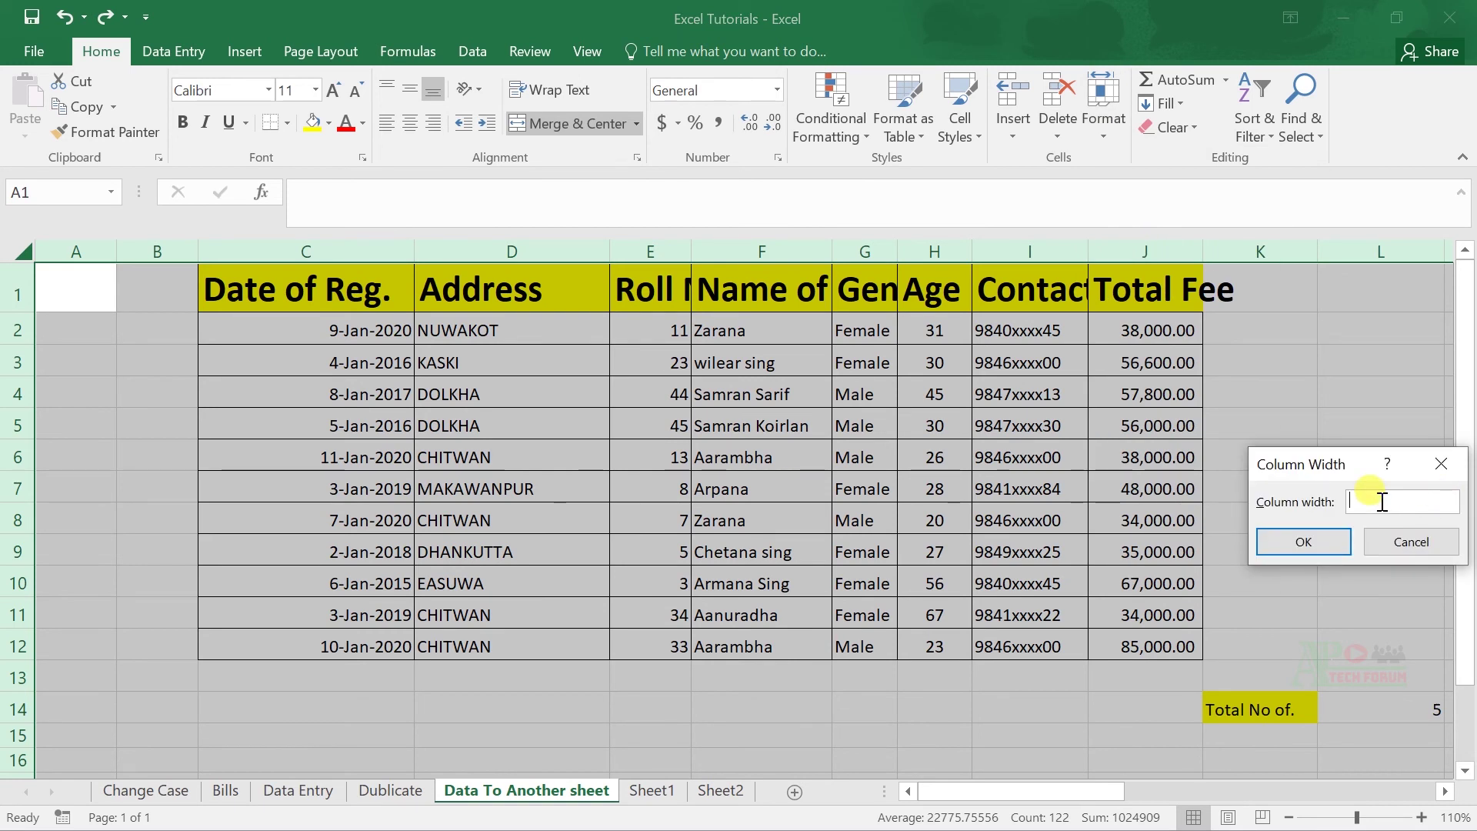
type("1516")
key("Return")
left_click(823, 373)
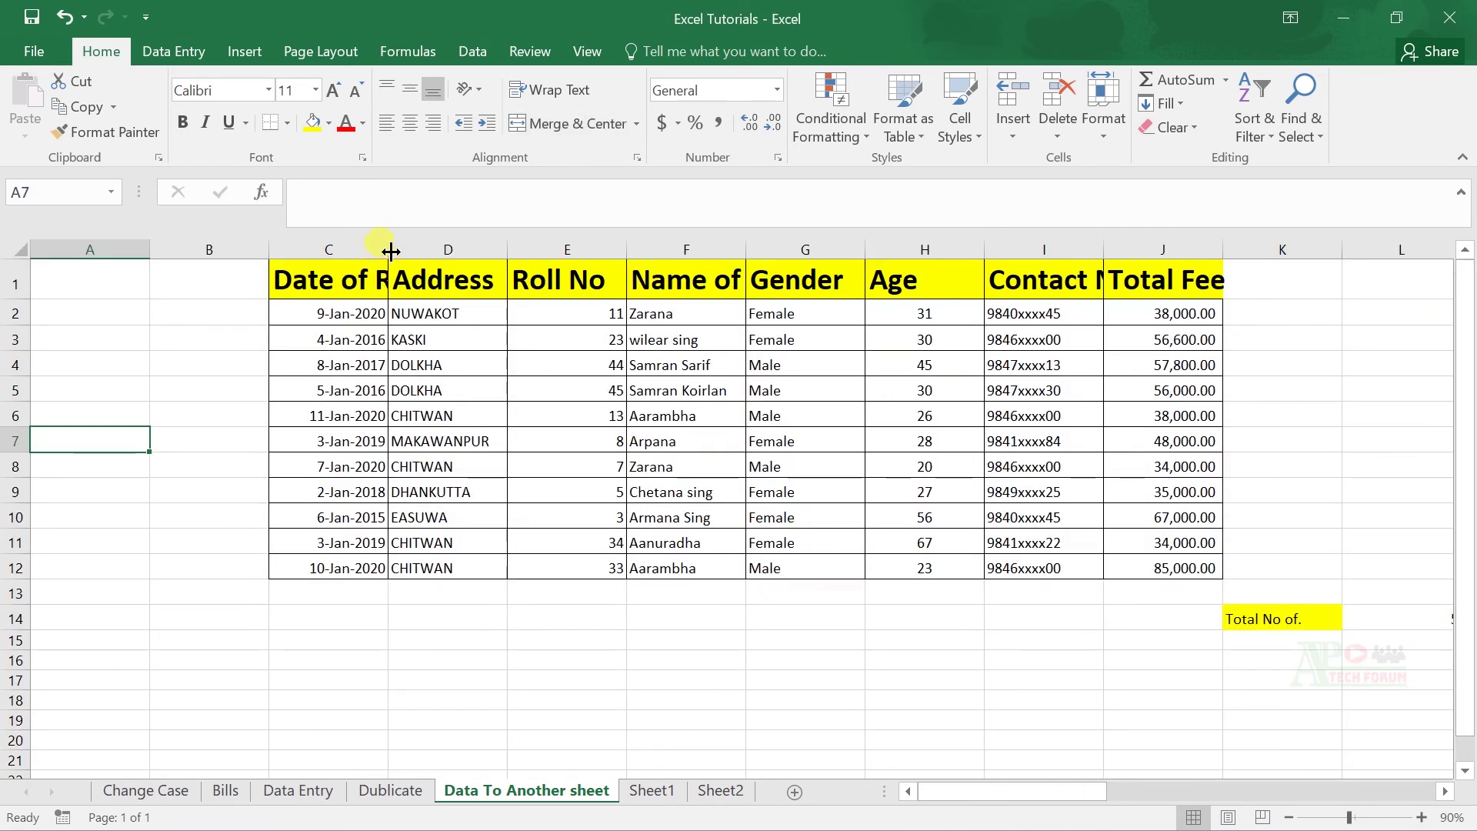
left_click(12, 244)
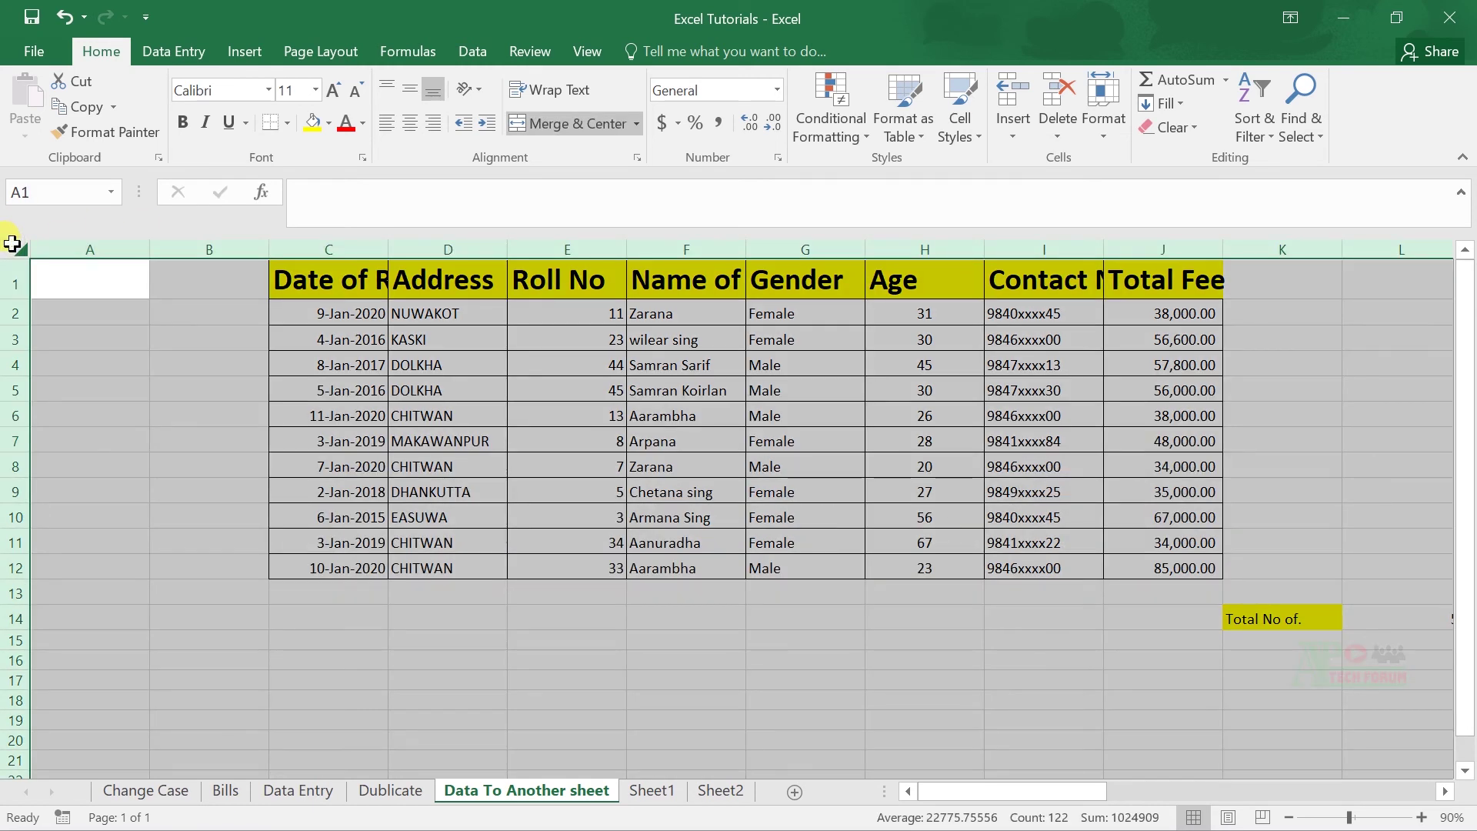
left_click(1101, 130)
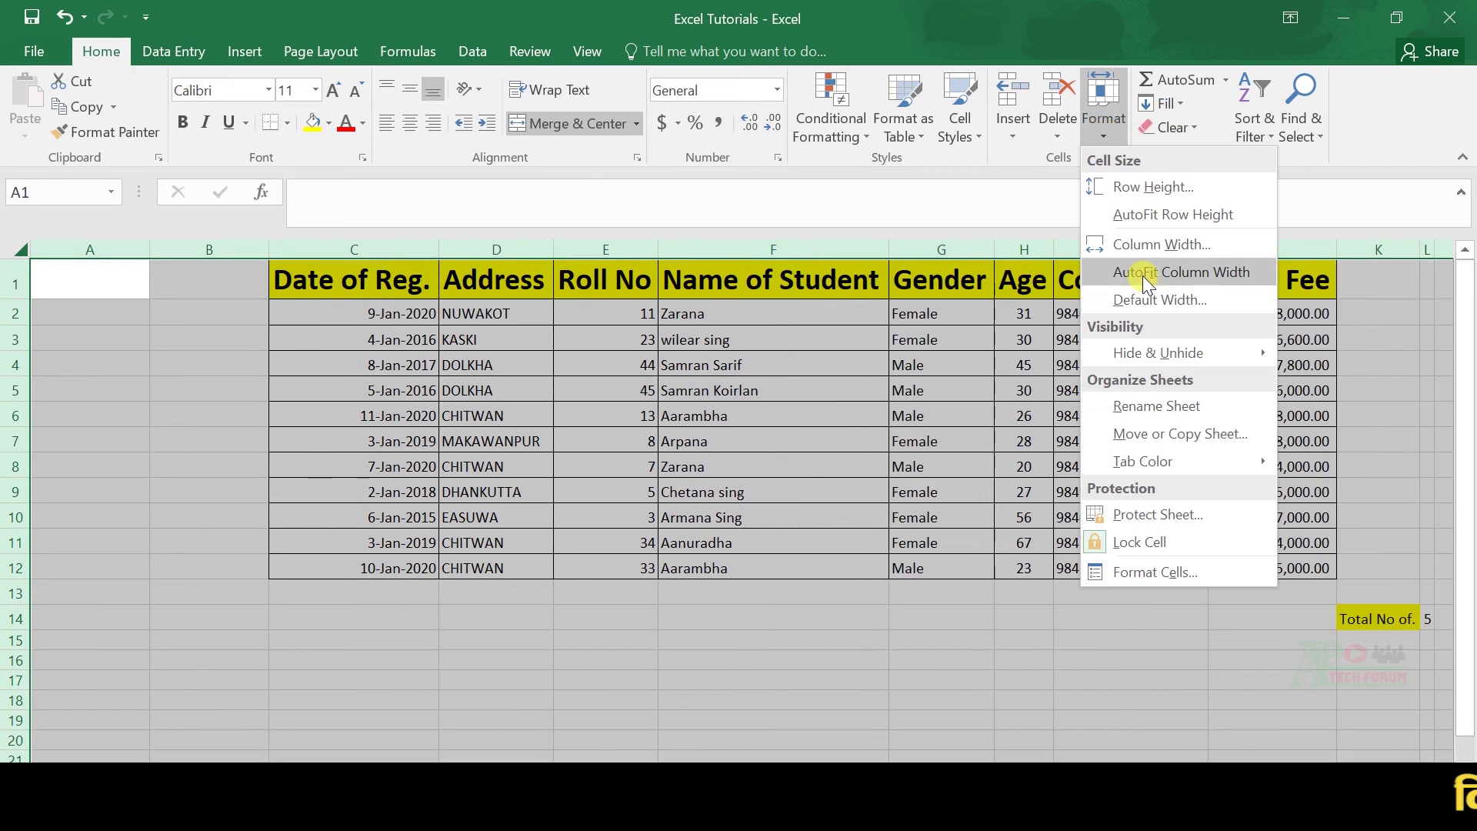
left_click(1142, 275)
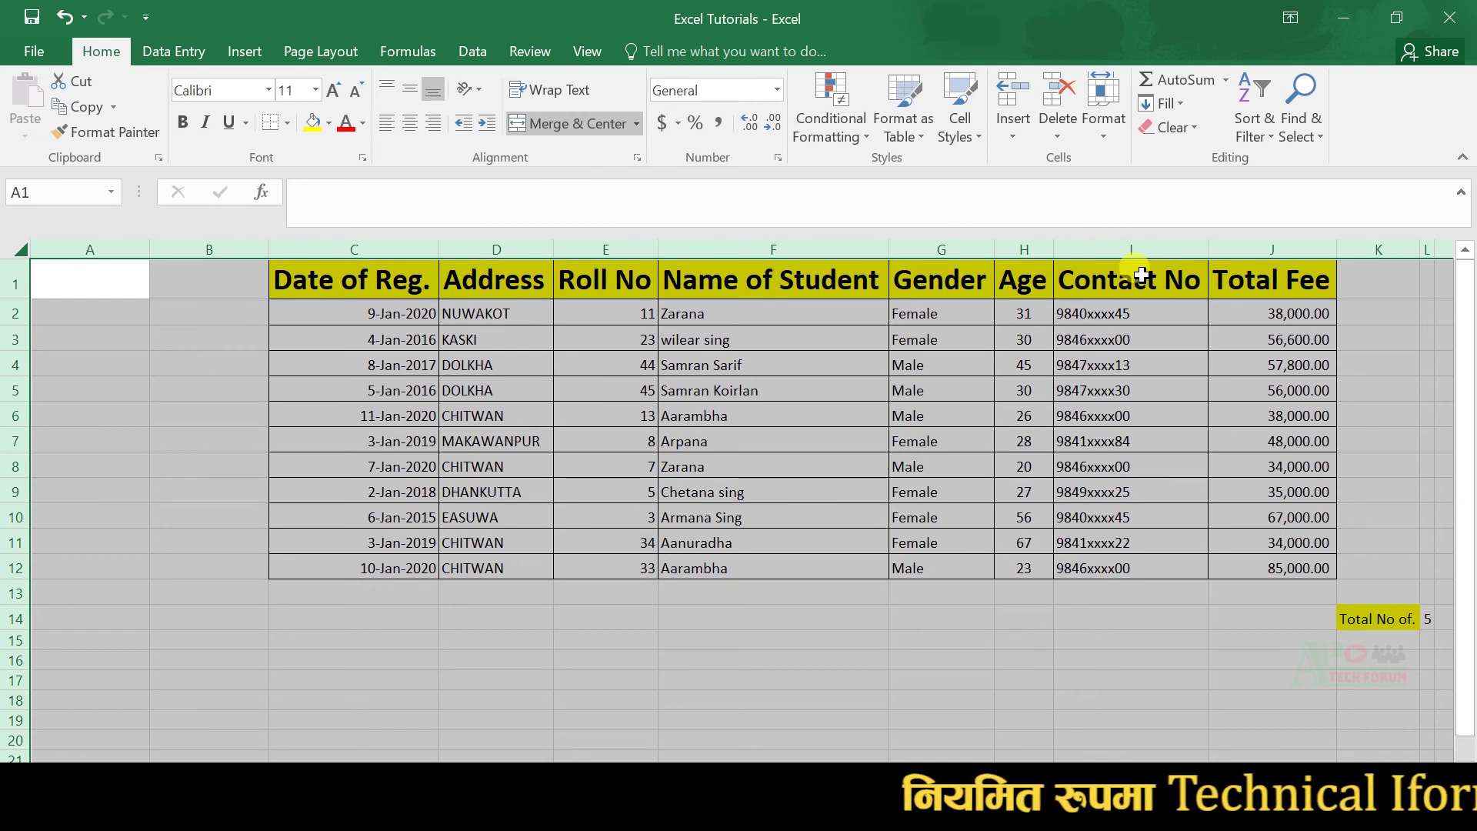
left_click(1141, 276)
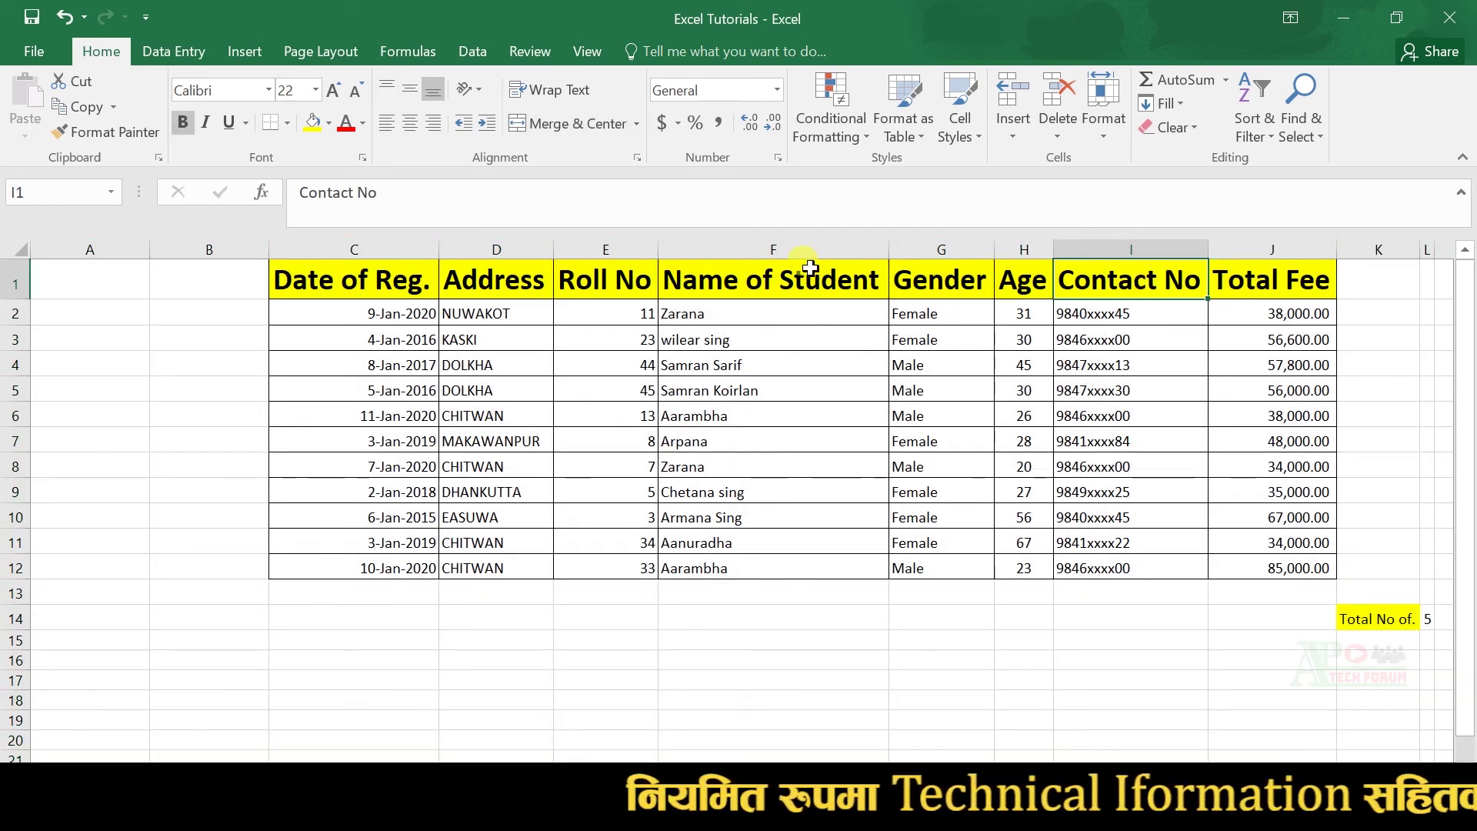
key("ctrl+z")
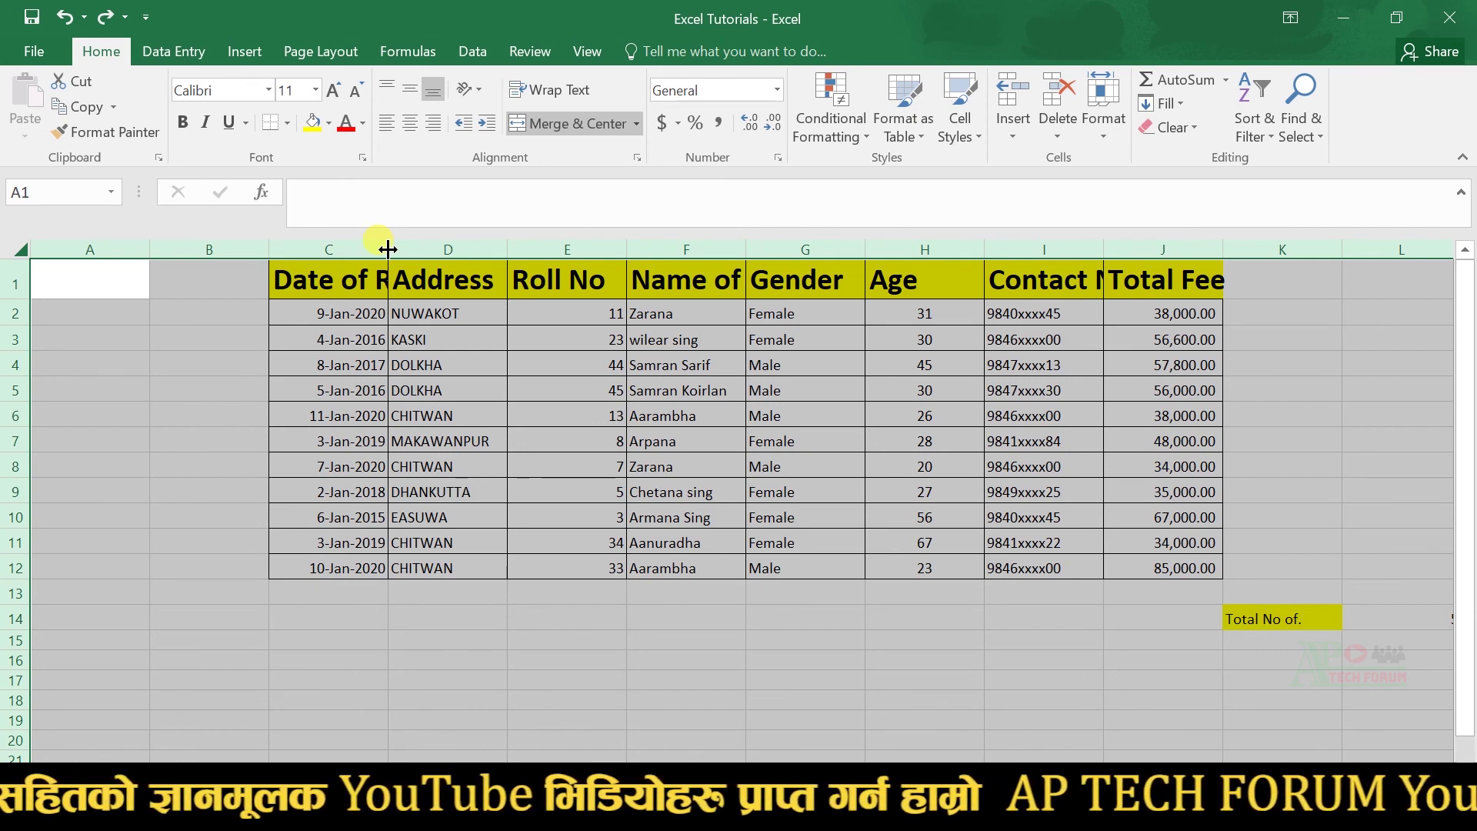
- AutoFit the selected columns' widths to their contents
double_click(388, 249)
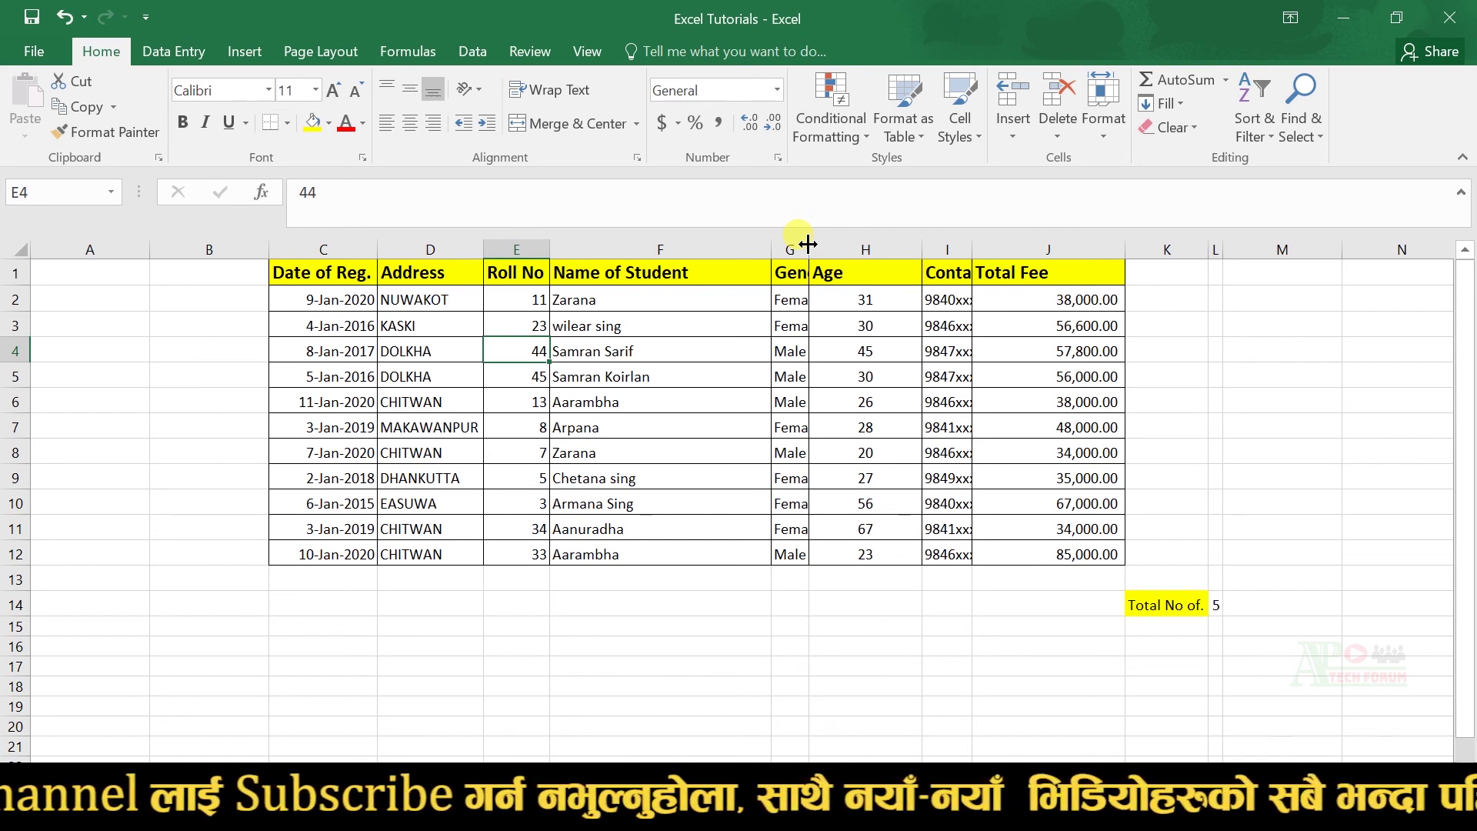
- AutoFit every worksheet column so Gender, Contact No and all other headers show in full
left_click(23, 247)
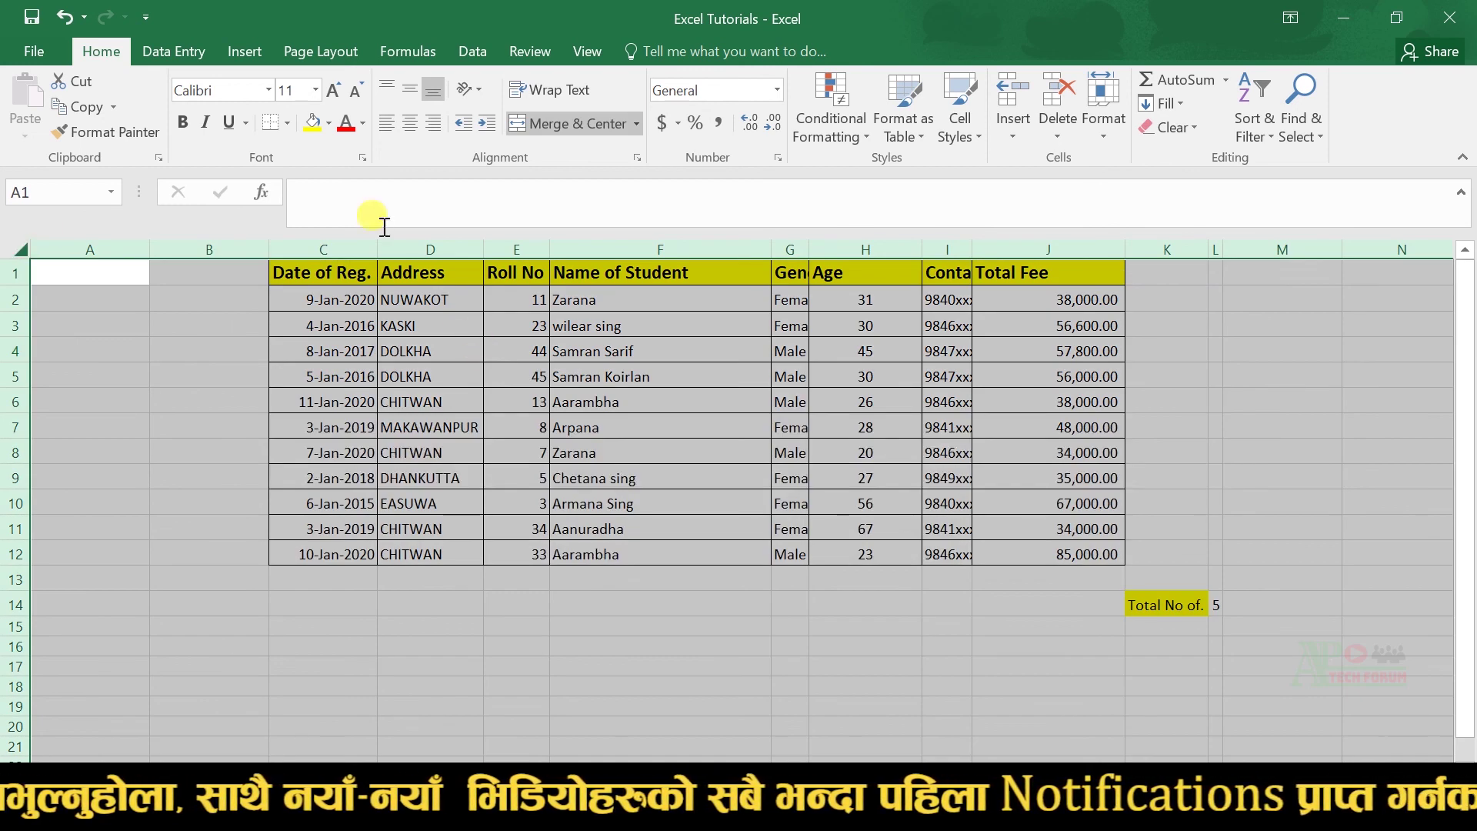
left_click(1114, 137)
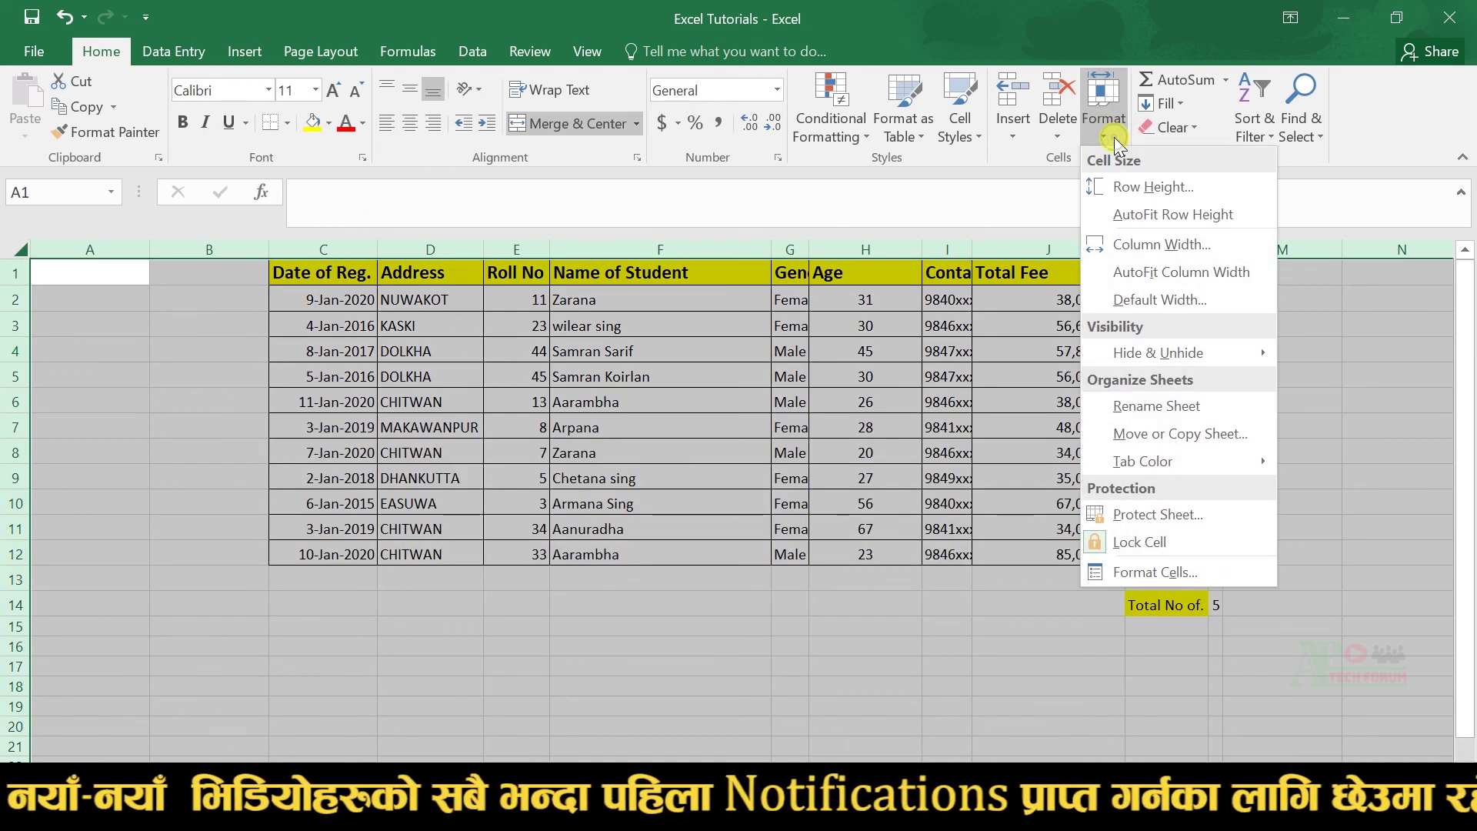
left_click(1170, 277)
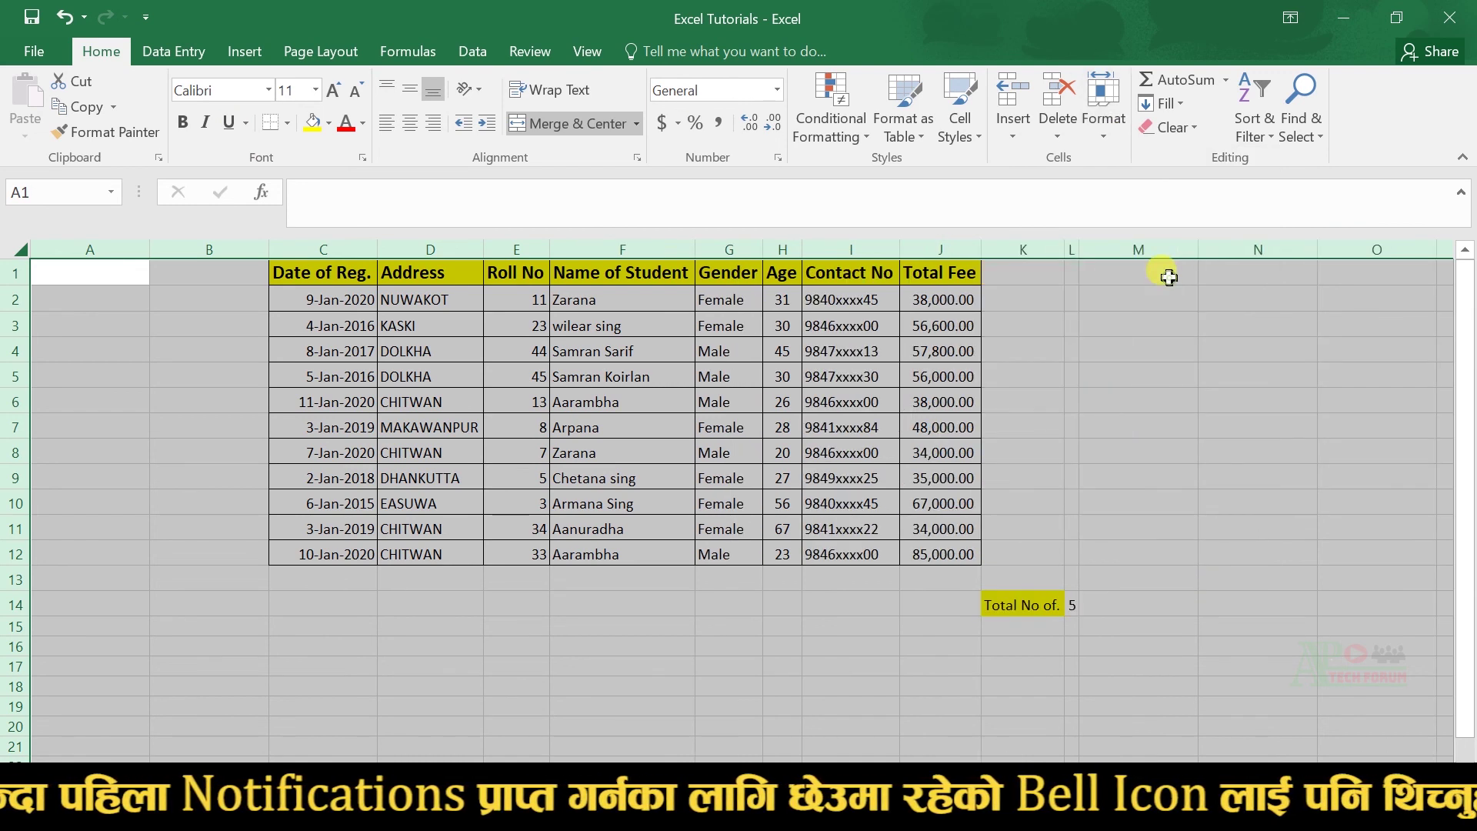
left_click(770, 317)
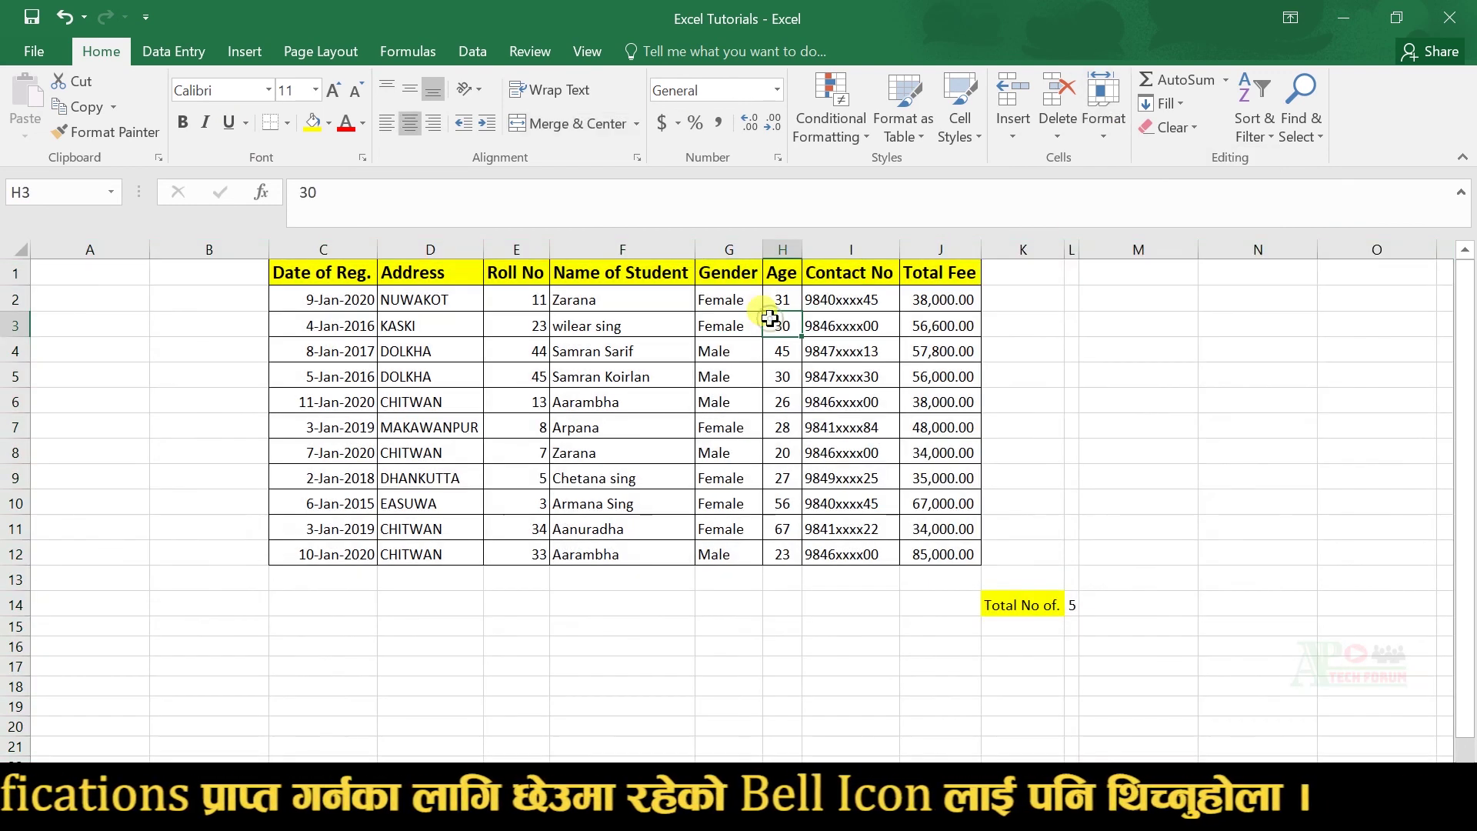